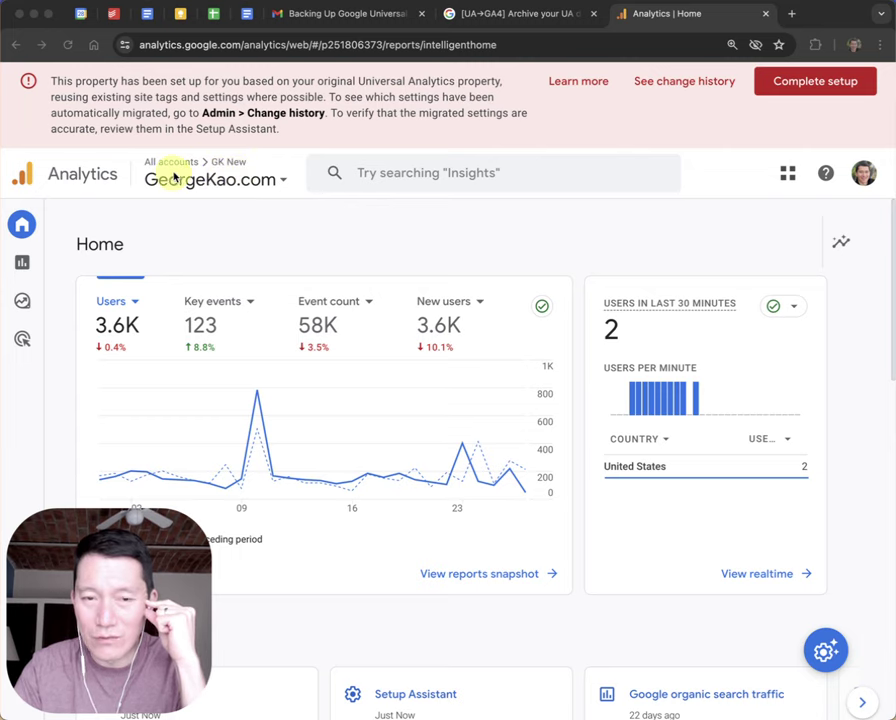
# In the GK New account, open the GeorgeKao.com view of the Universal Analytics property named GeorgeKao.com.
pyautogui.click(226, 177)
pyautogui.click(226, 177)
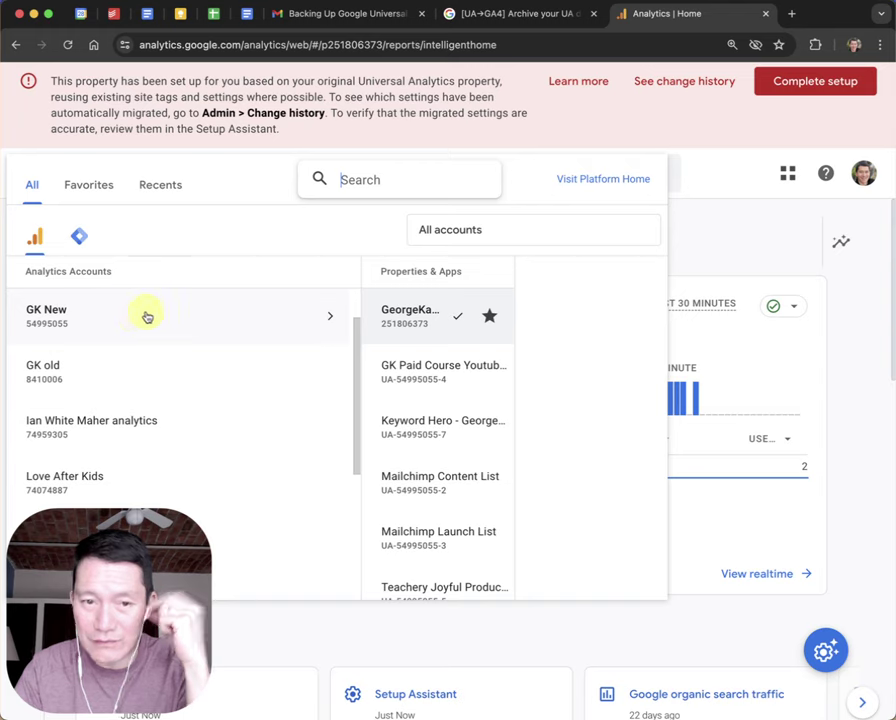
pyautogui.click(146, 366)
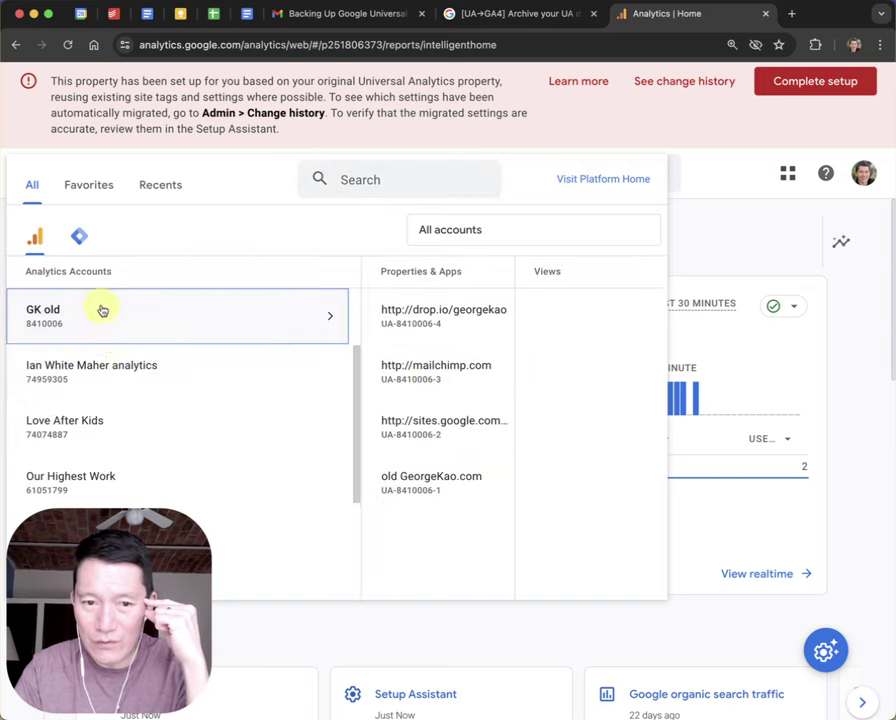
pyautogui.scroll(2, 104, 310)
pyautogui.click(100, 370)
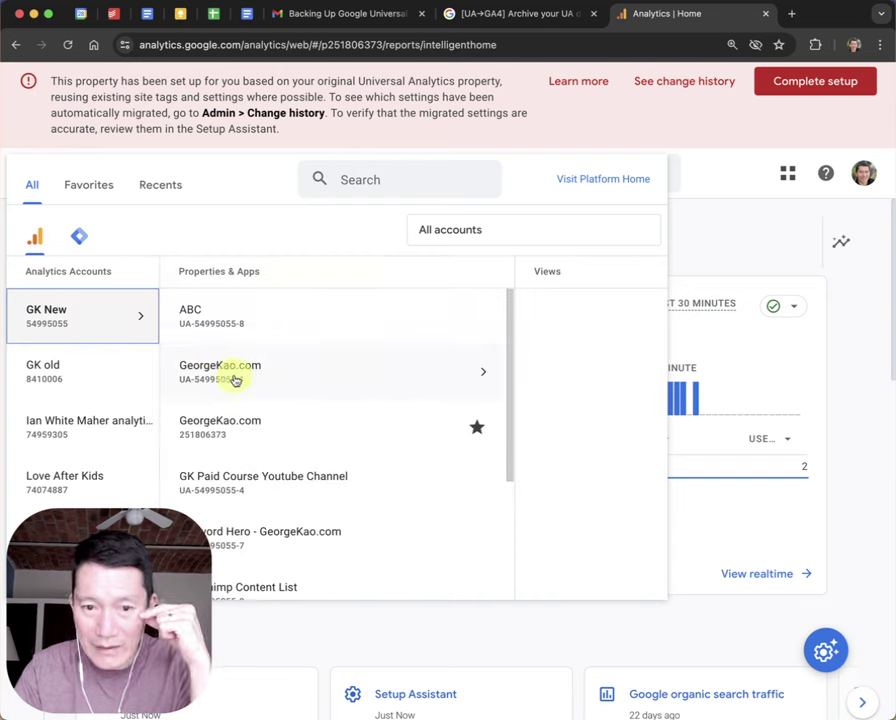
pyautogui.moveTo(196, 432)
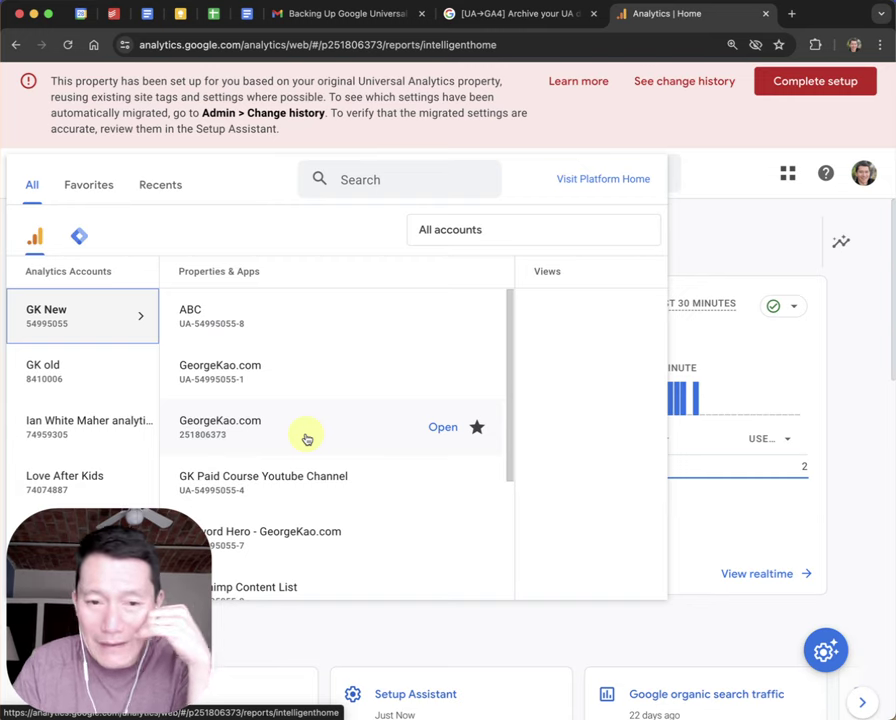
pyautogui.click(194, 388)
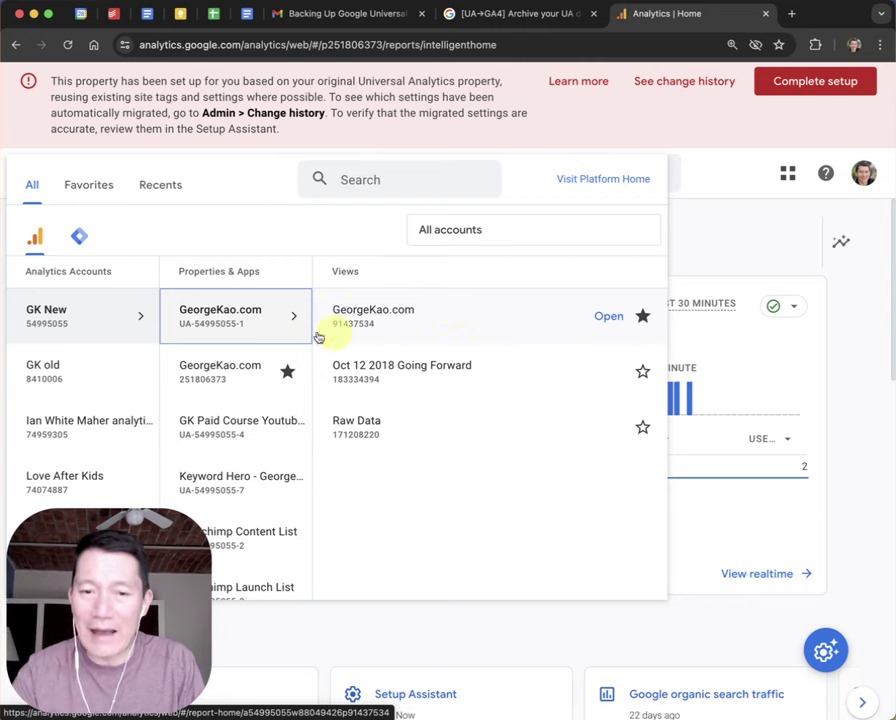
pyautogui.click(445, 323)
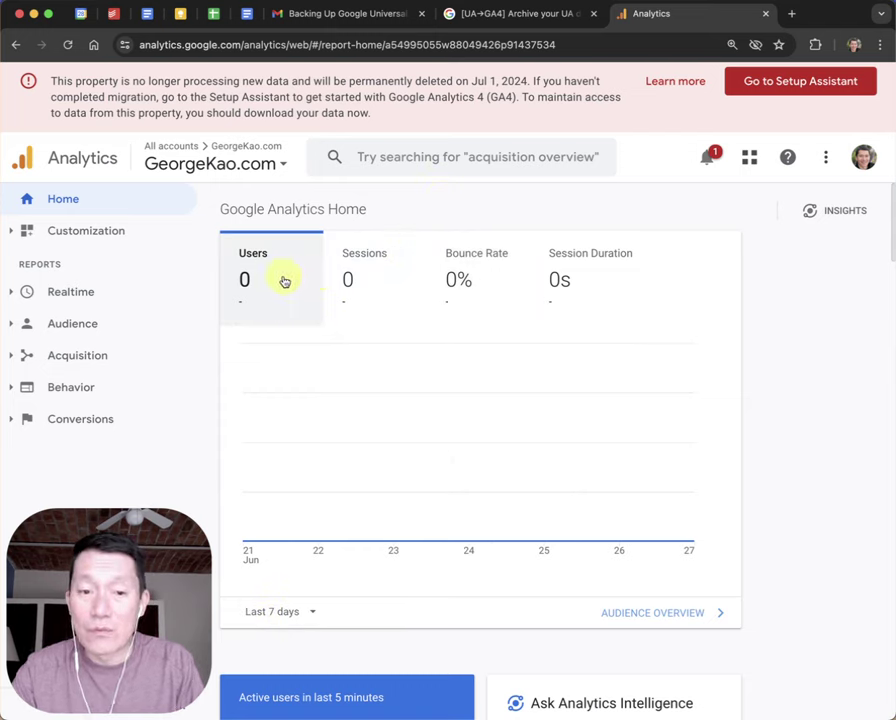
# Open the view's settings in the property administration and select its View ID.
pyautogui.moveTo(136, 563); pyautogui.dragTo(830, 415)
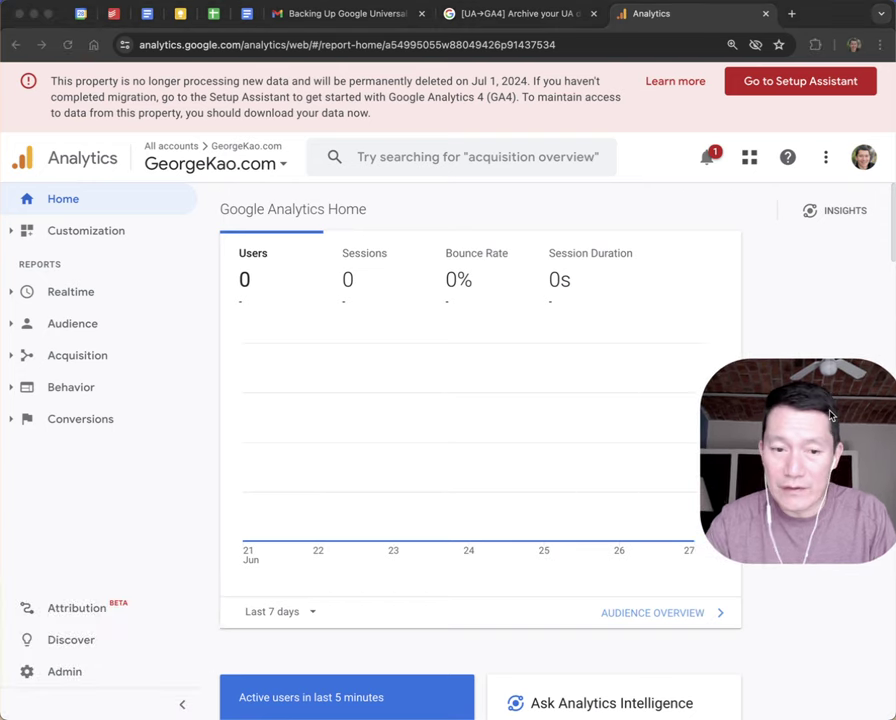
pyautogui.click(50, 676)
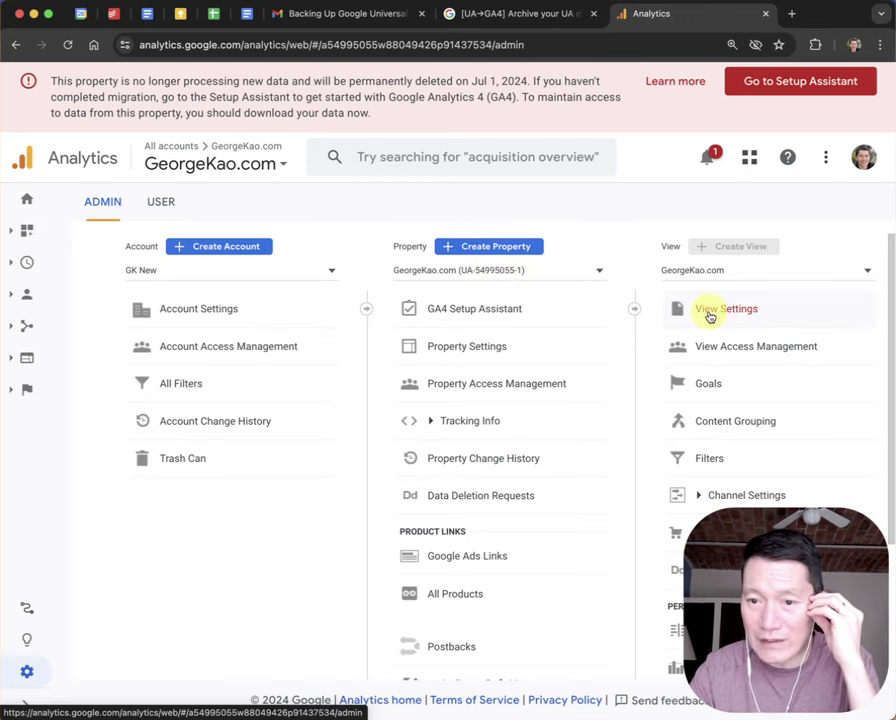
pyautogui.click(710, 316)
pyautogui.moveTo(374, 343); pyautogui.dragTo(341, 341)
pyautogui.doubleClick(369, 342)
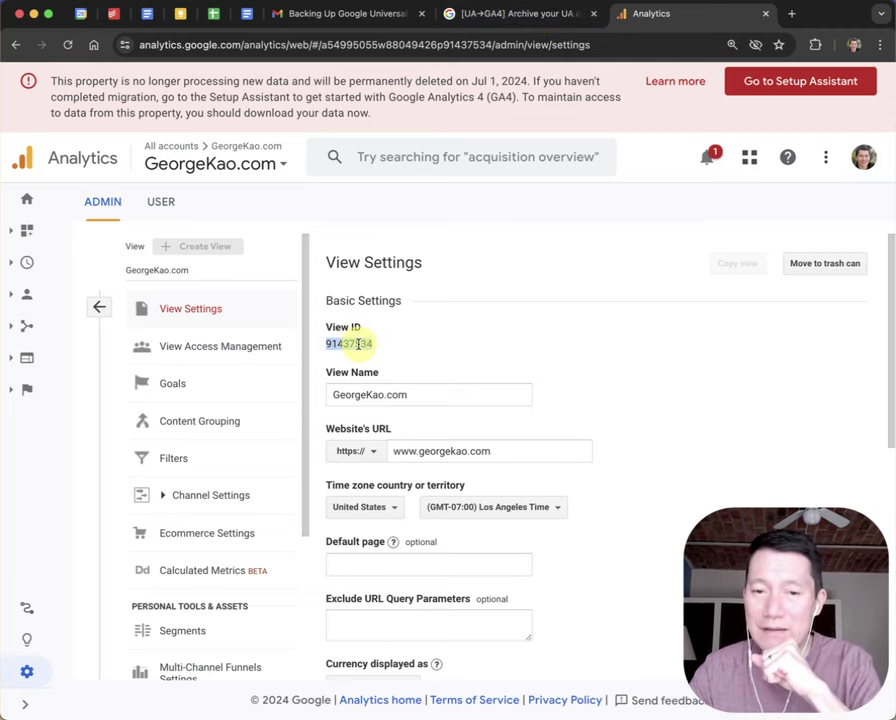
# From the help article's section on how to archive UA data, open the Google Analytics Spreadsheet Add-on's marketplace page.
pyautogui.click(519, 14)
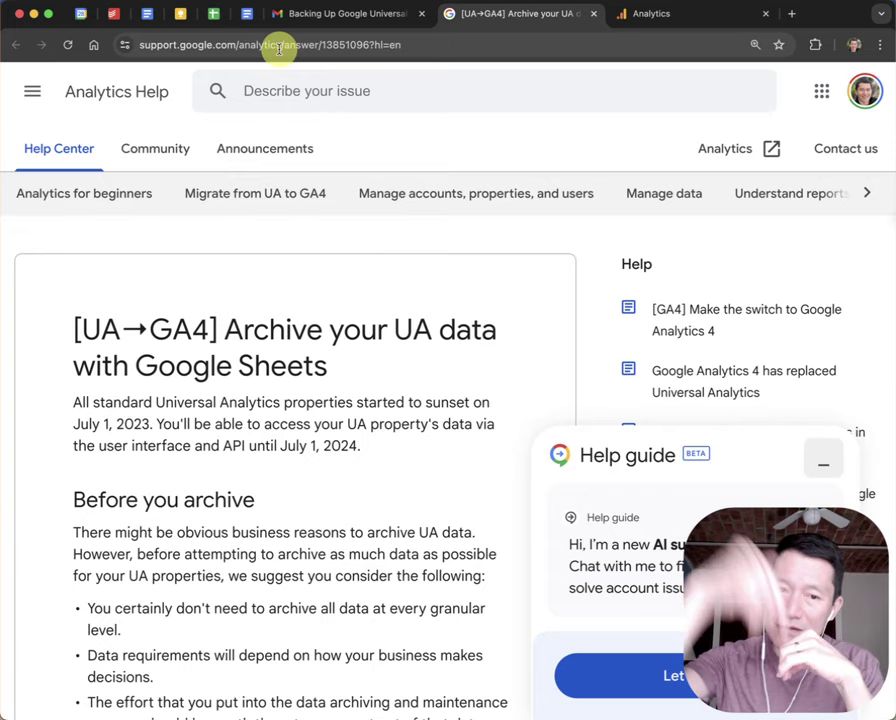
pyautogui.scroll(-15, 354, 330)
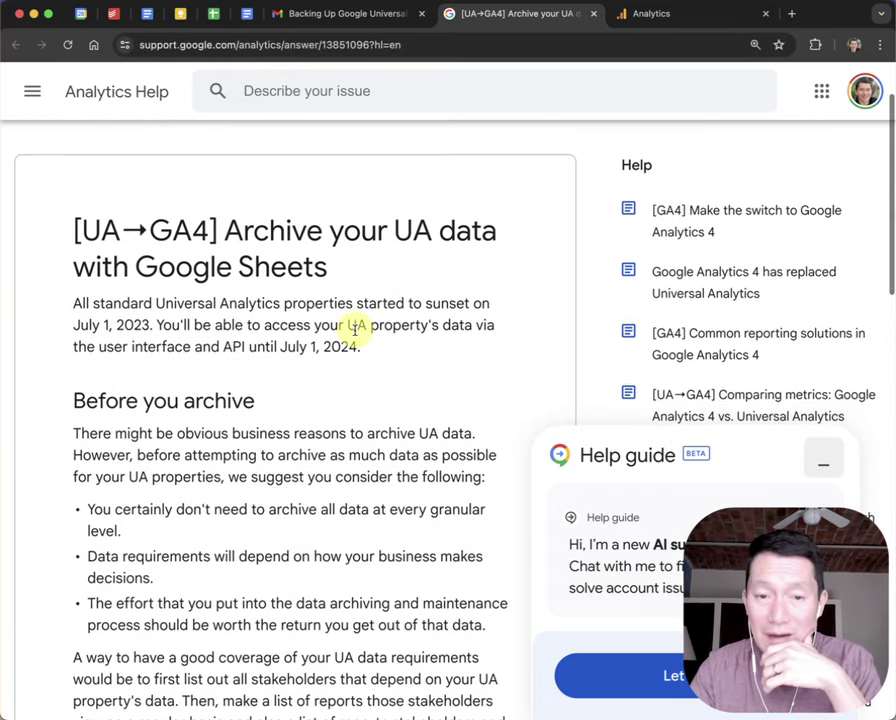
pyautogui.scroll(-4, 354, 335)
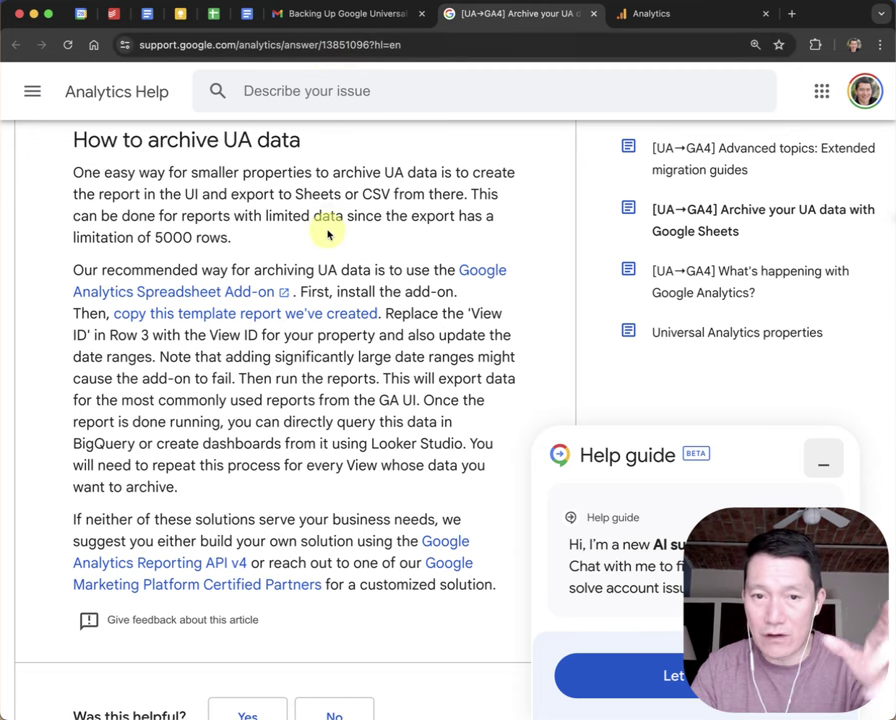
pyautogui.scroll(15, 327, 234)
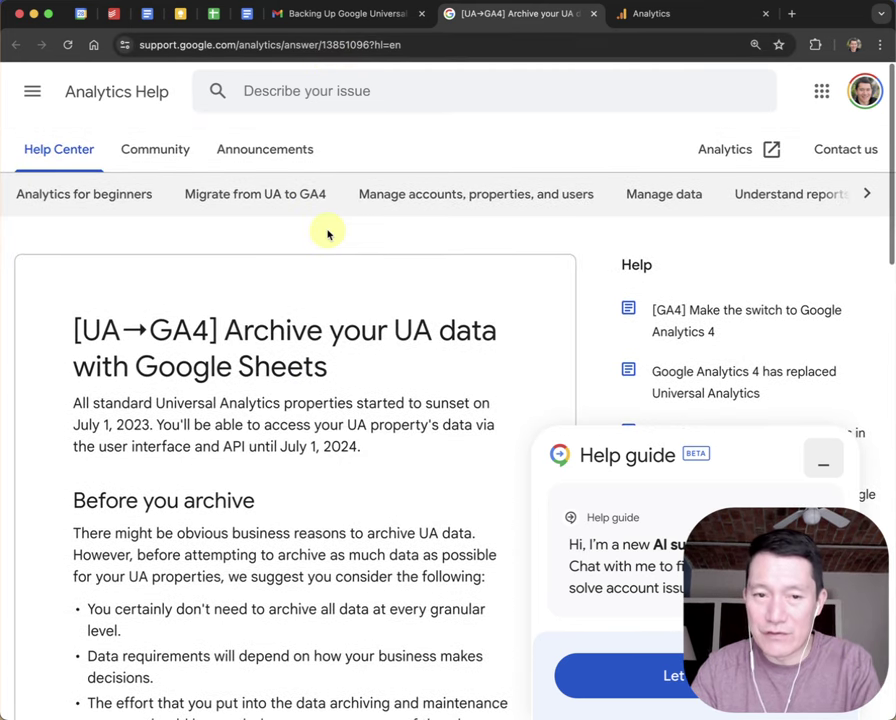
pyautogui.scroll(-2, 327, 234)
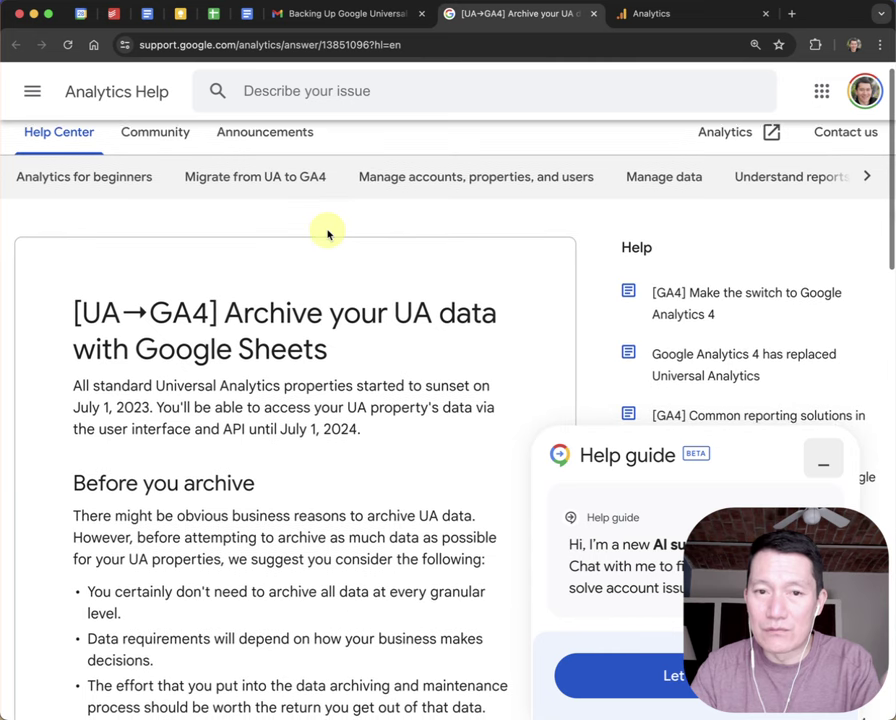
pyautogui.scroll(-15, 327, 234)
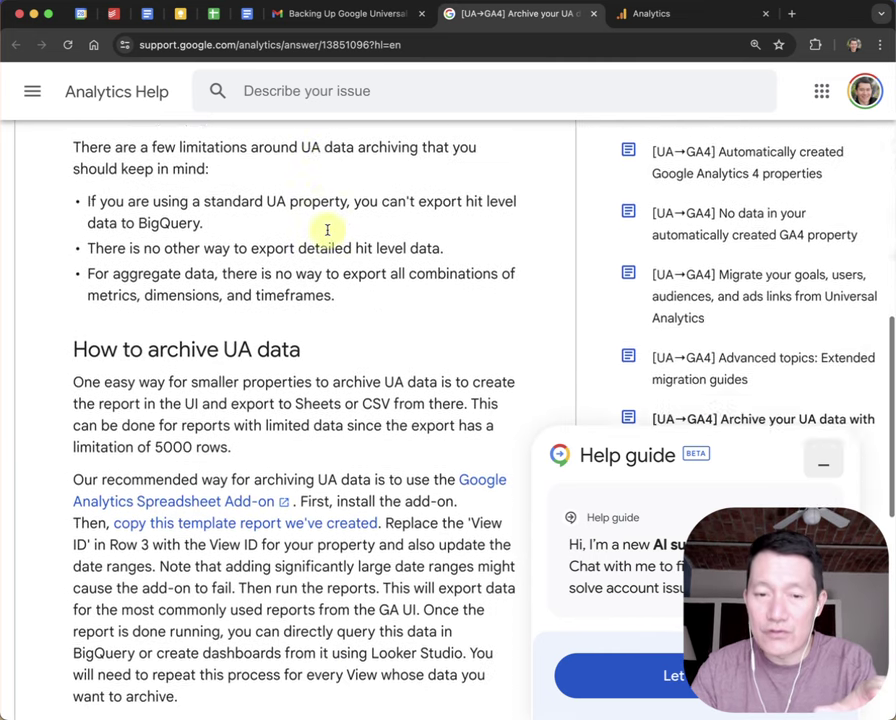
pyautogui.scroll(-4, 327, 230)
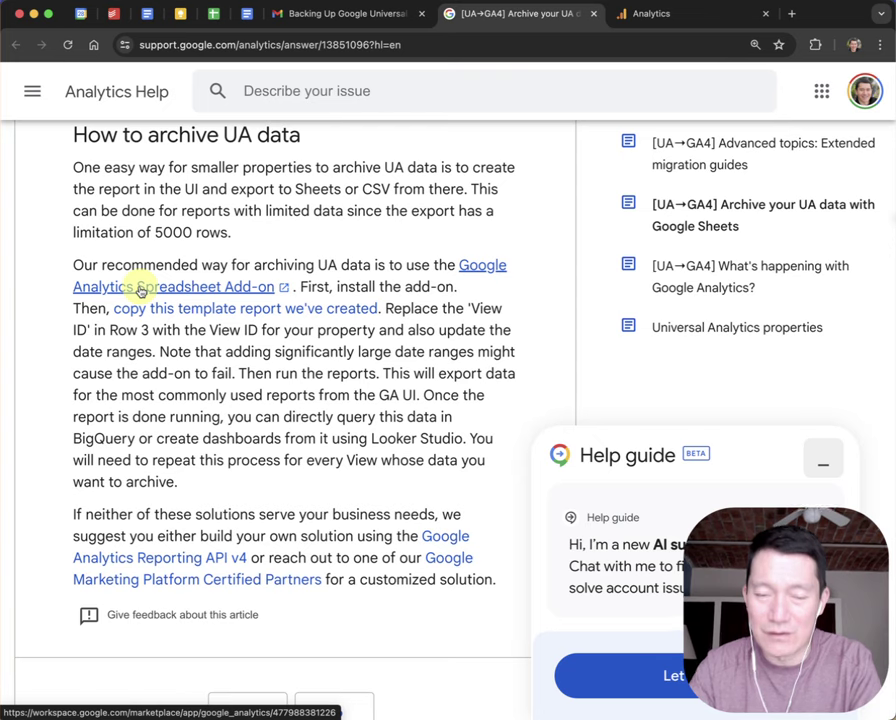
pyautogui.click(141, 289)
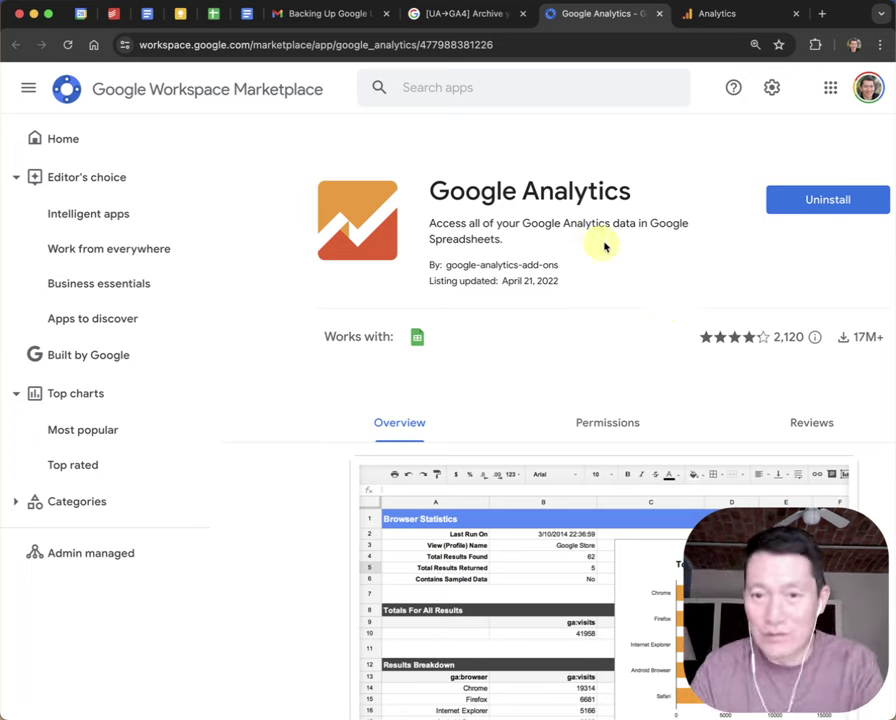
# From the help article, open the link for copying the template report three times in separate background tabs.
pyautogui.click(424, 14)
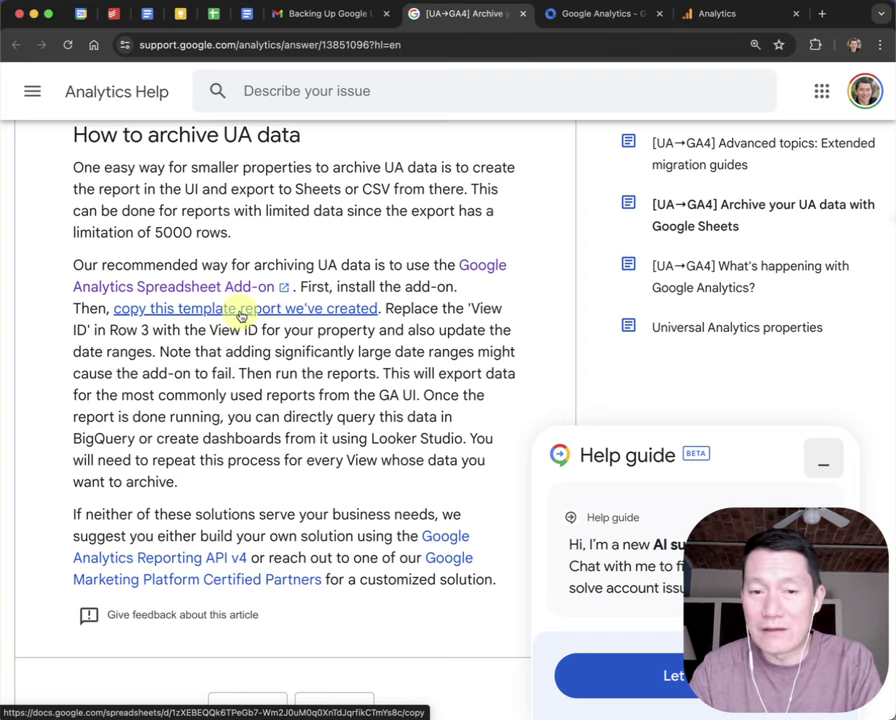
pyautogui.keyDown('super'); pyautogui.click(241, 314); pyautogui.keyUp('super')
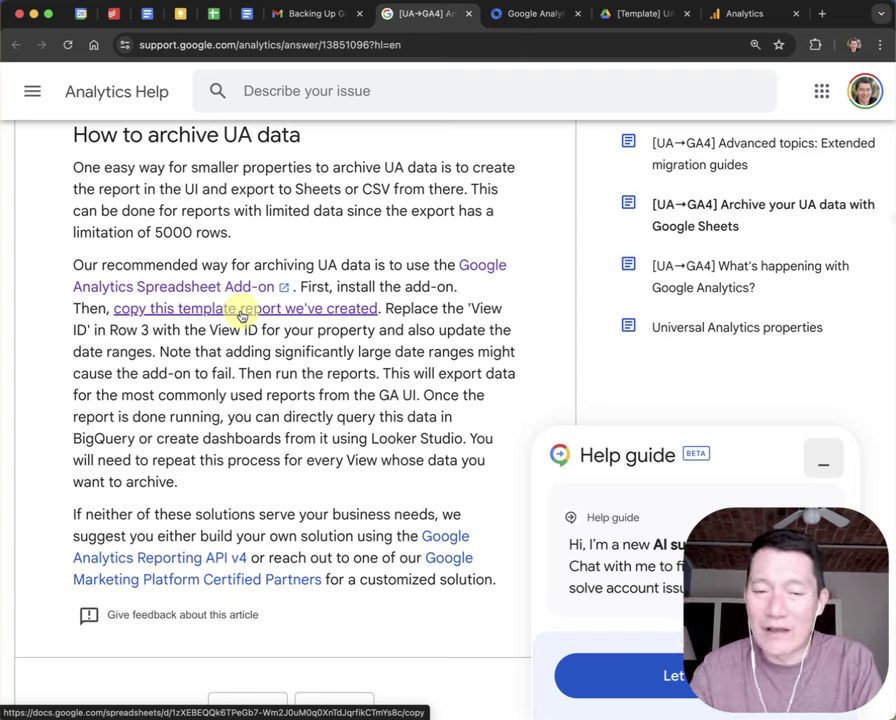
pyautogui.keyDown('super'); pyautogui.click(241, 314); pyautogui.keyUp('super')
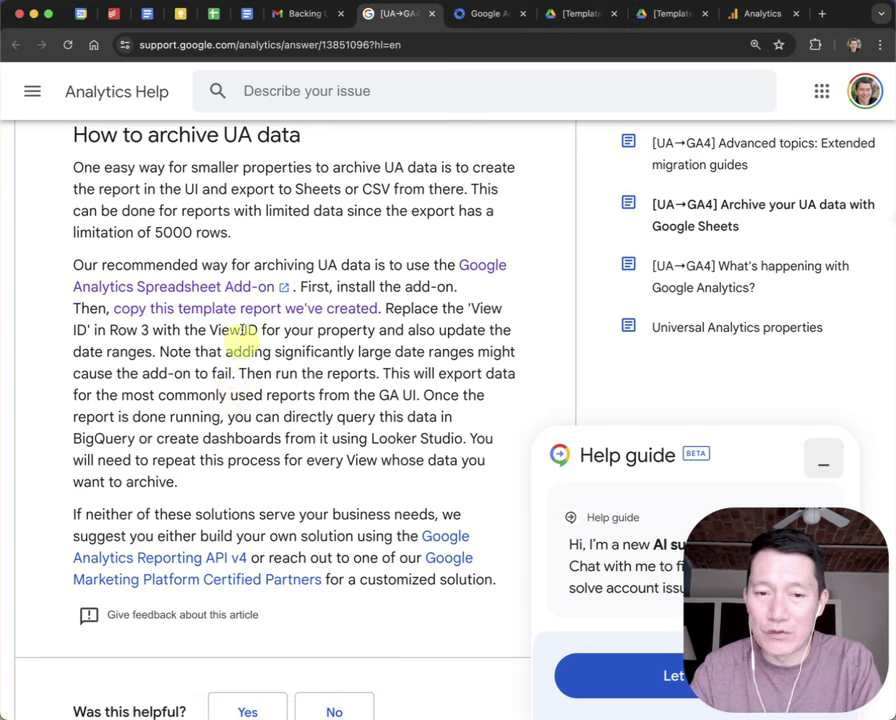
pyautogui.keyDown('super'); pyautogui.click(245, 309); pyautogui.keyUp('super')
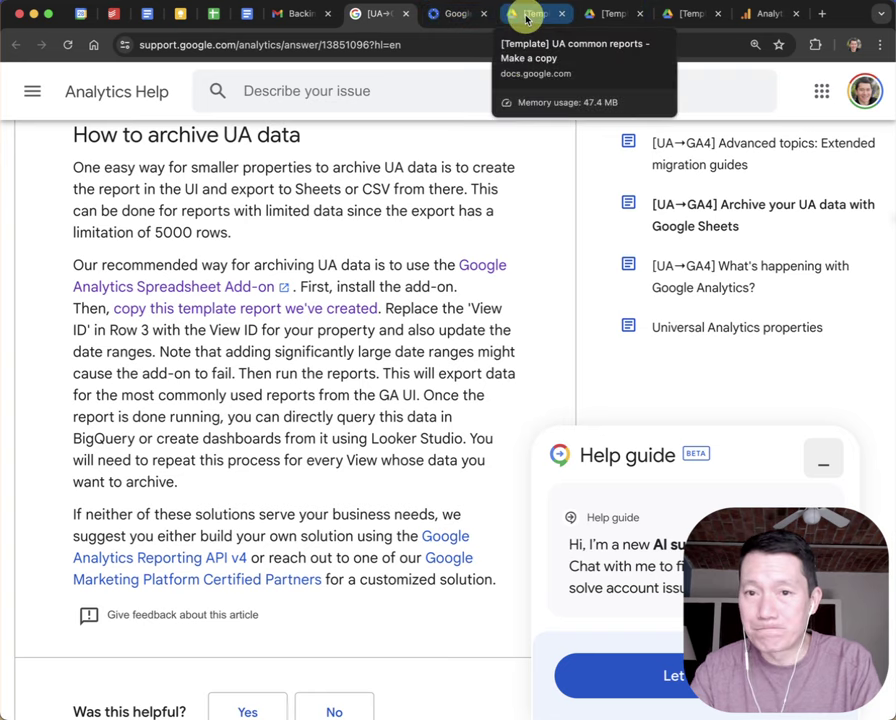
# Close the add-on's marketplace page and make a copy of the [Template] UA common reports spreadsheet.
pyautogui.click(458, 14)
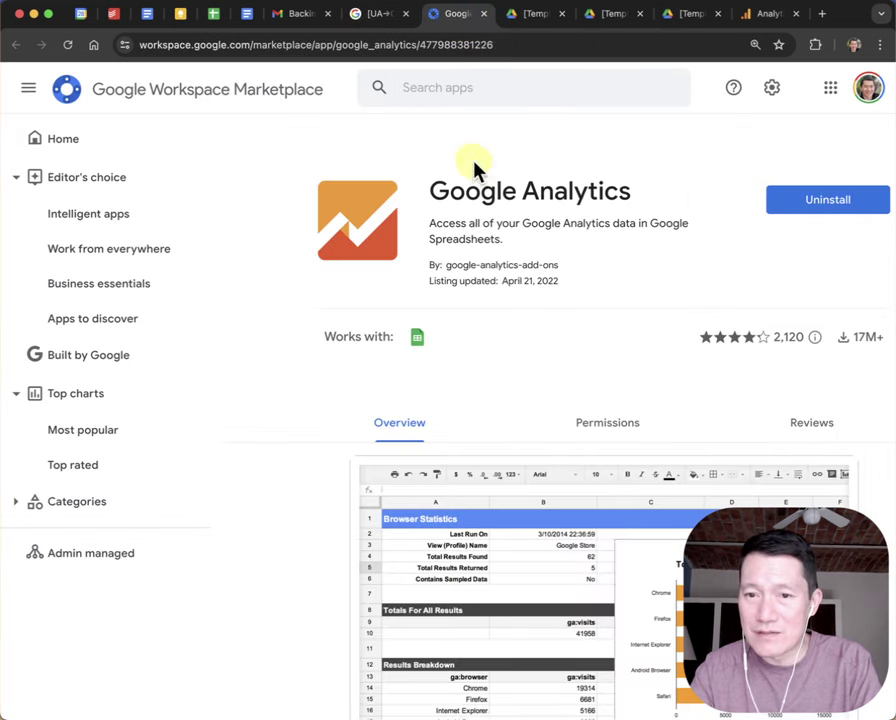
pyautogui.click(484, 14)
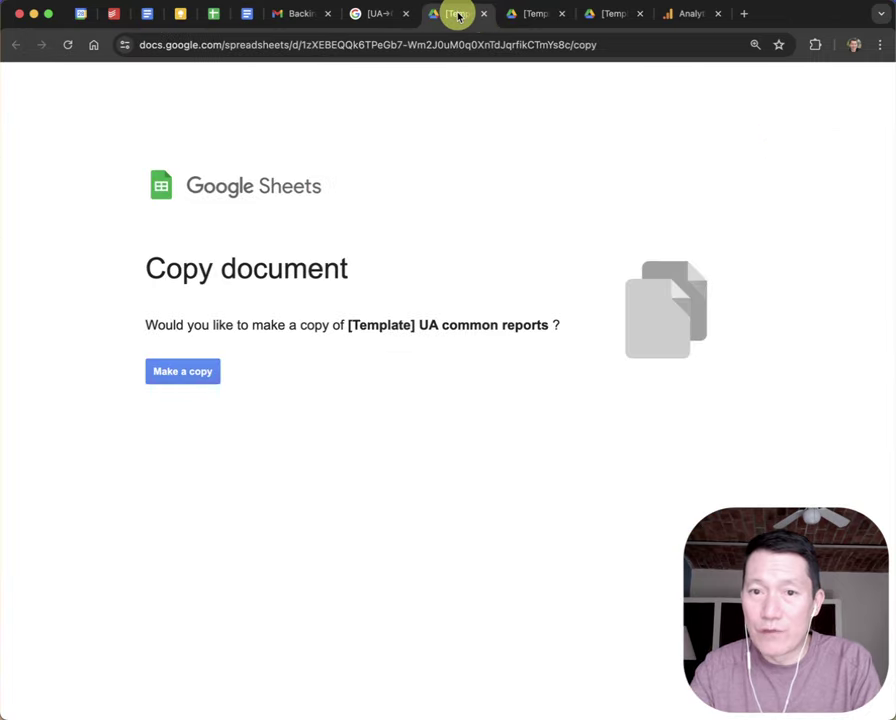
pyautogui.click(182, 375)
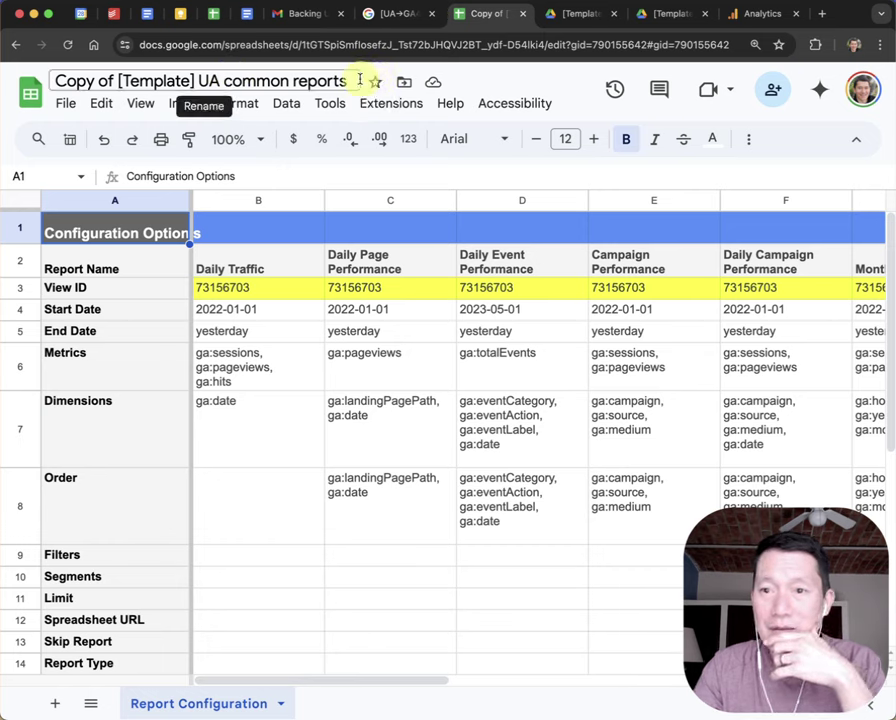
# Rename the copied spreadsheet as 2024 Google Analytics UA Backup Data.
pyautogui.click(295, 81)
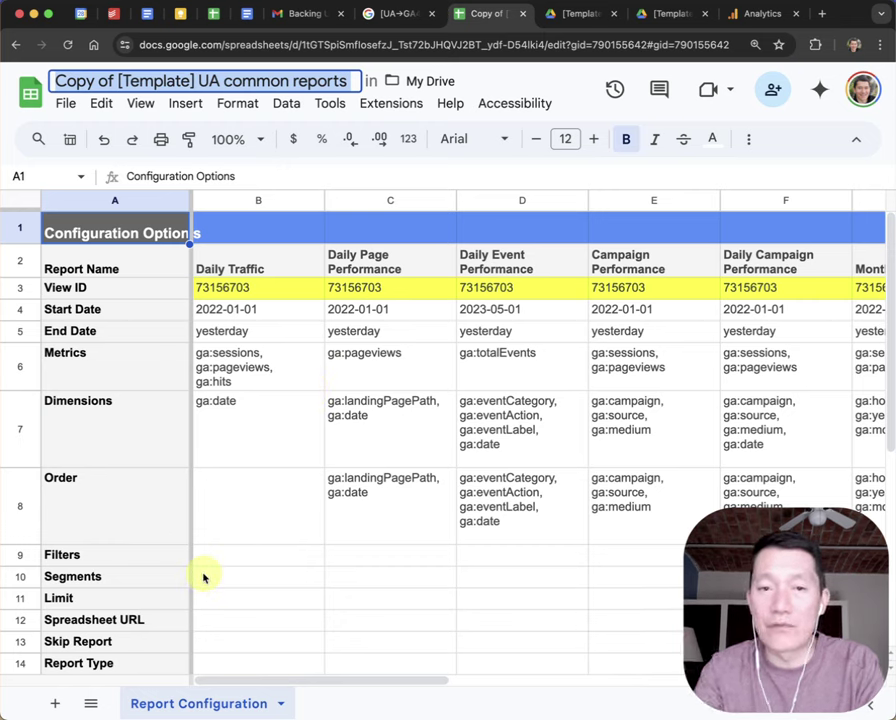
pyautogui.write('2024 Google')
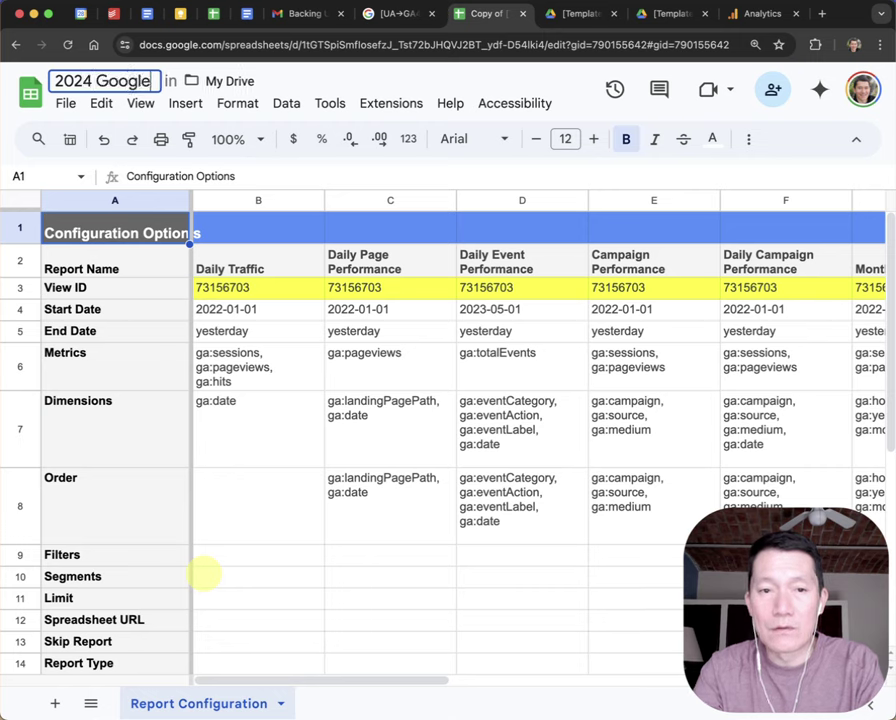
pyautogui.write(' Analyt')
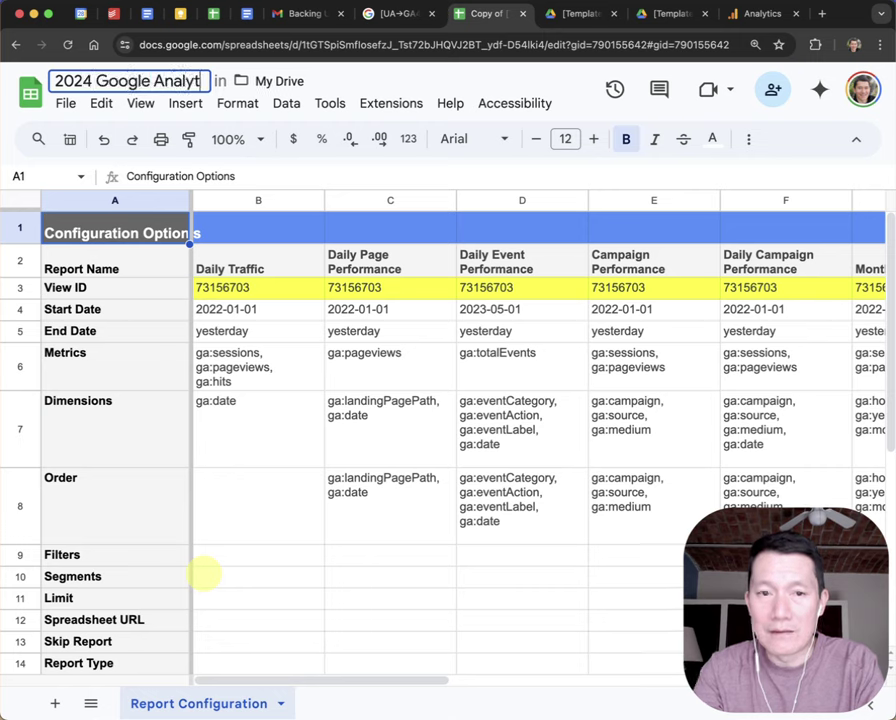
pyautogui.write('ics UA BAckup')
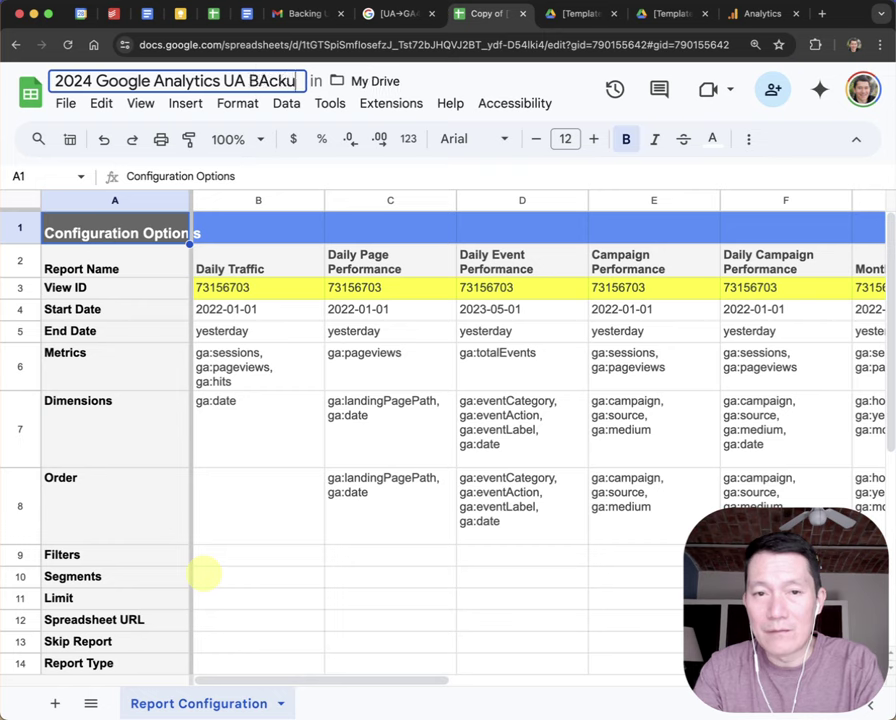
pyautogui.press('BackSpace')
pyautogui.press('BackSpace')
pyautogui.press('BackSpace')
pyautogui.press('BackSpace')
pyautogui.press('BackSpace')
pyautogui.write('ackup Data')
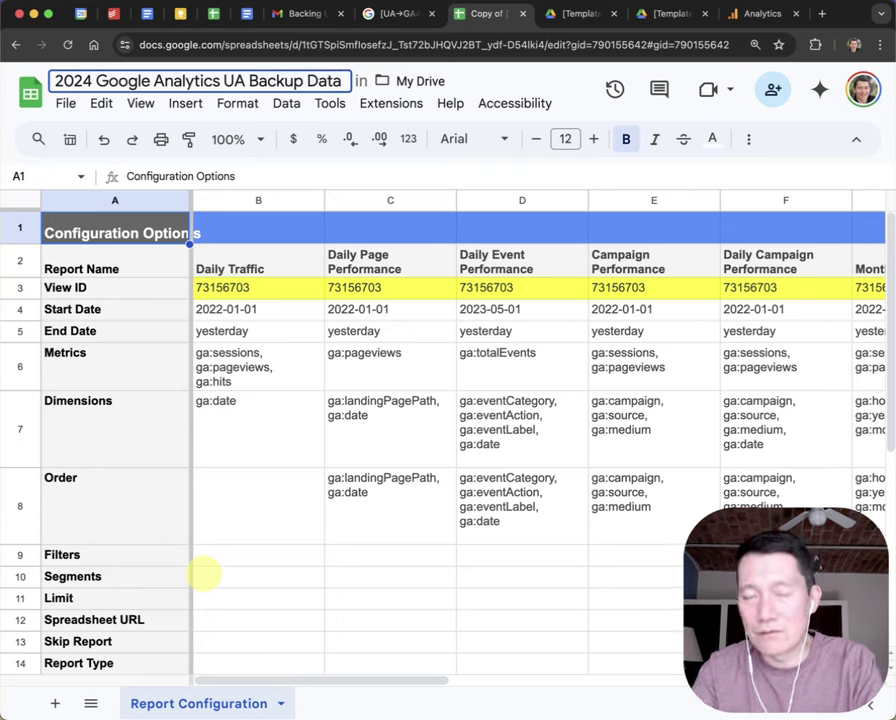
pyautogui.press('Return')
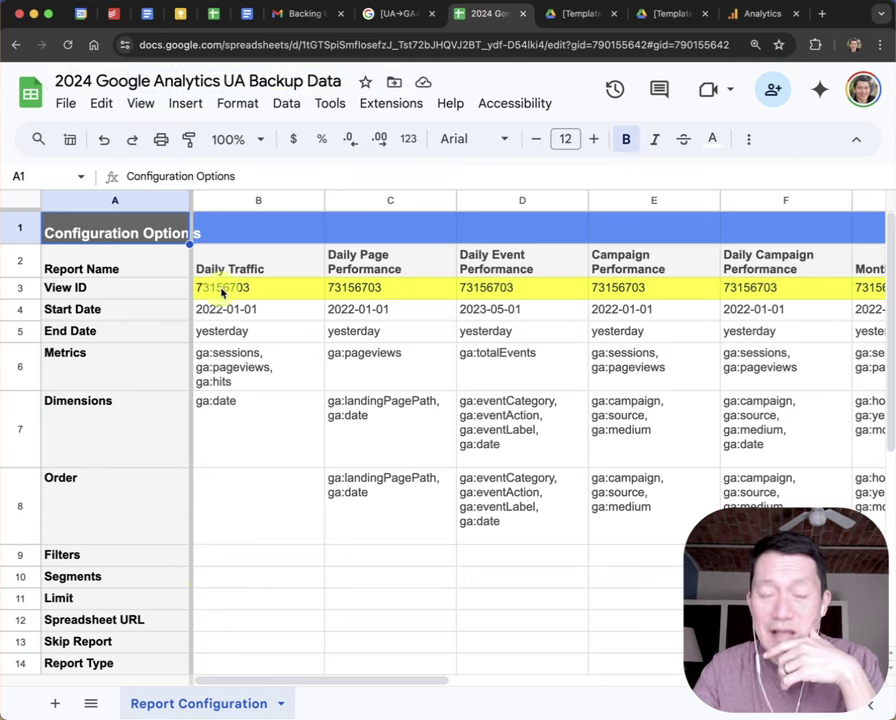
pyautogui.click(303, 291)
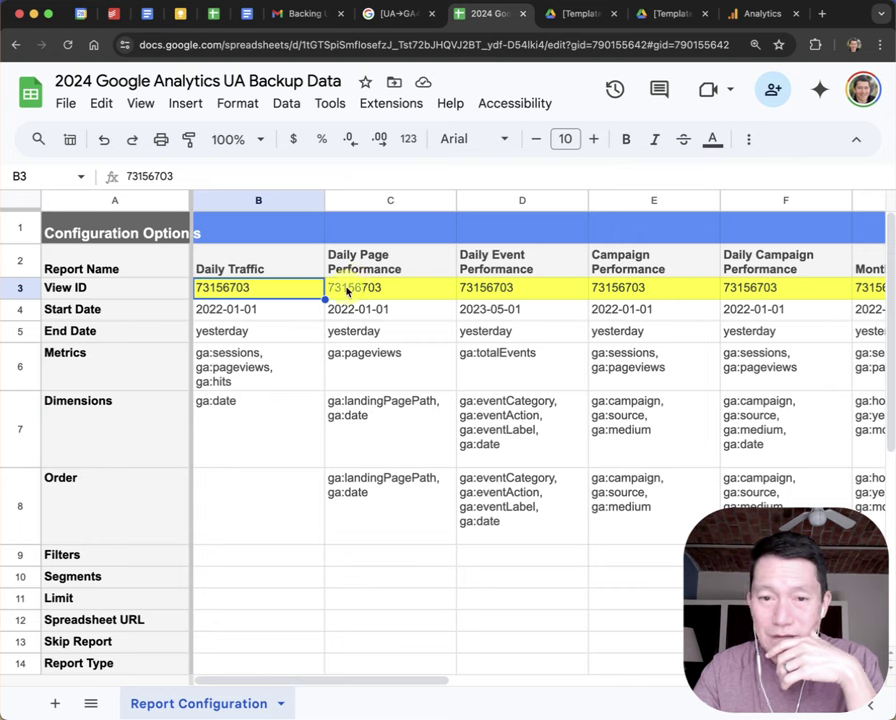
pyautogui.click(242, 310)
pyautogui.click(267, 335)
pyautogui.click(260, 290)
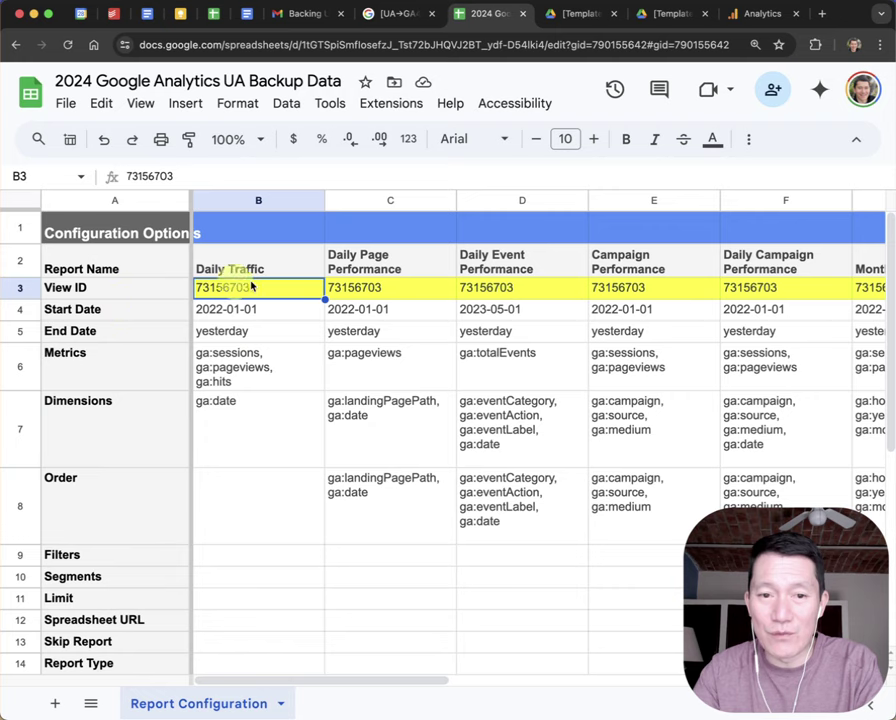
# Copy the website's View ID from the Analytics view settings and return to the 2024 backup spreadsheet.
pyautogui.click(741, 20)
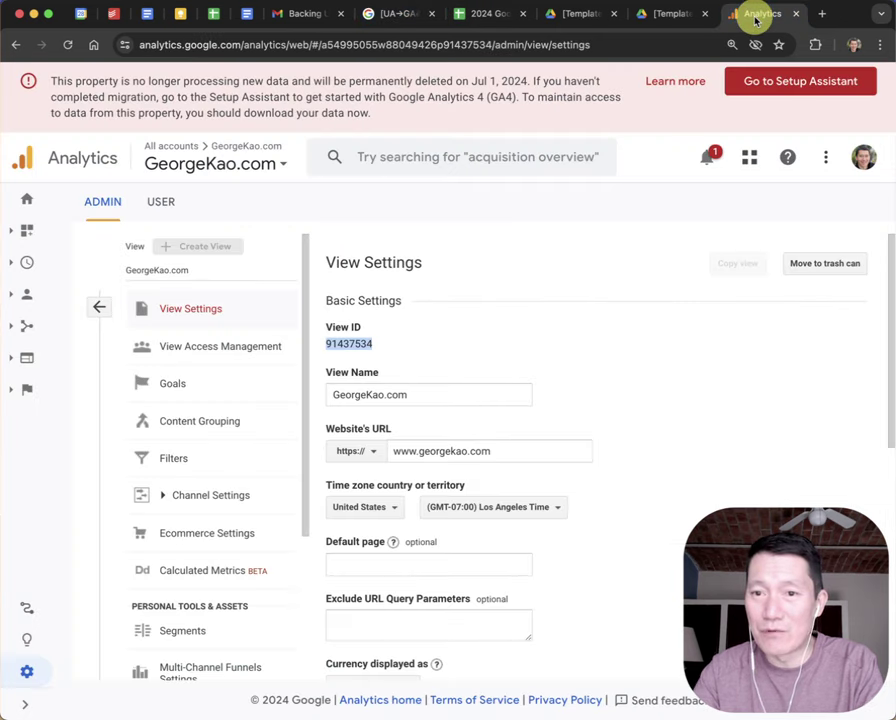
pyautogui.moveTo(370, 344); pyautogui.dragTo(344, 339)
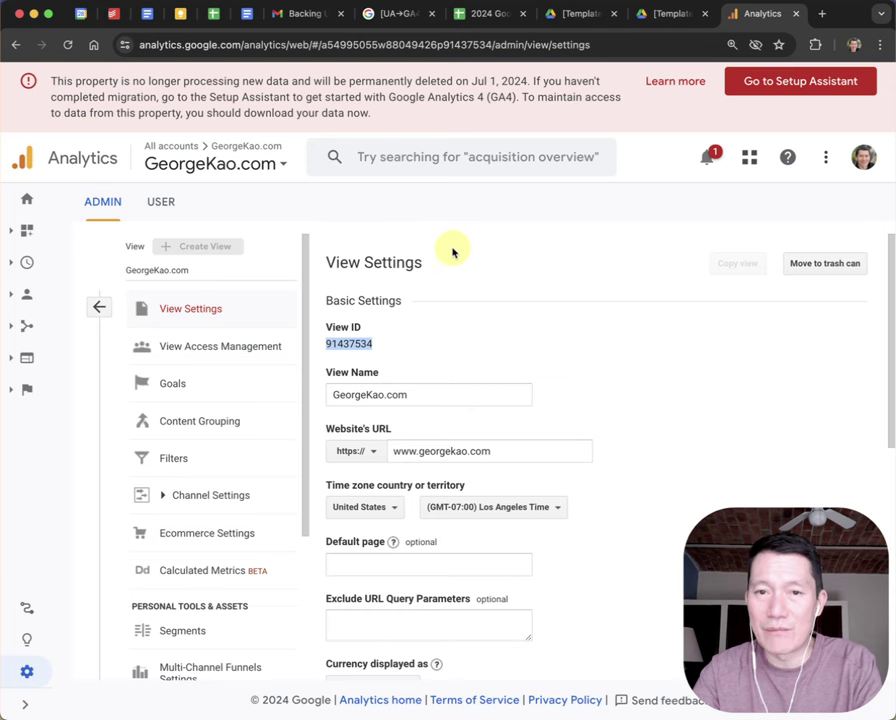
pyautogui.click(486, 16)
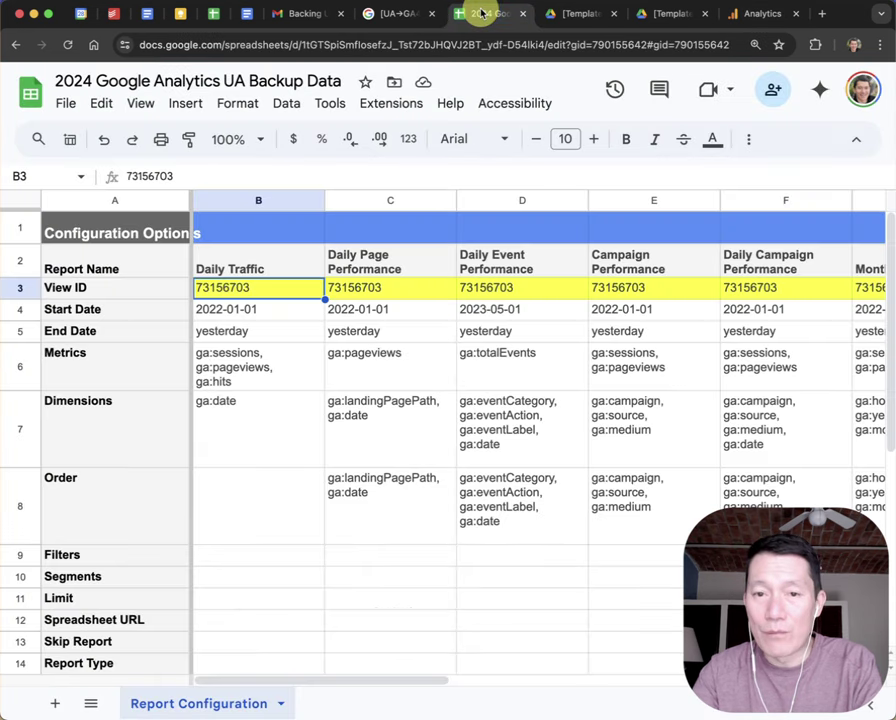
# Replace the Daily Traffic report's View ID in B3 with the View ID copied from Analytics.
pyautogui.doubleClick(246, 288)
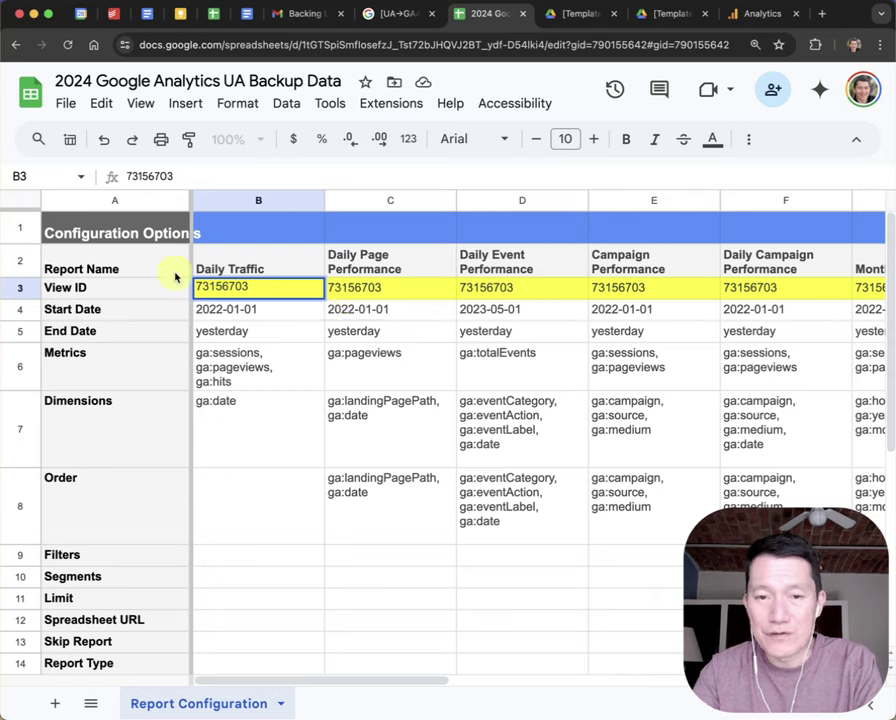
pyautogui.press('BackSpace')
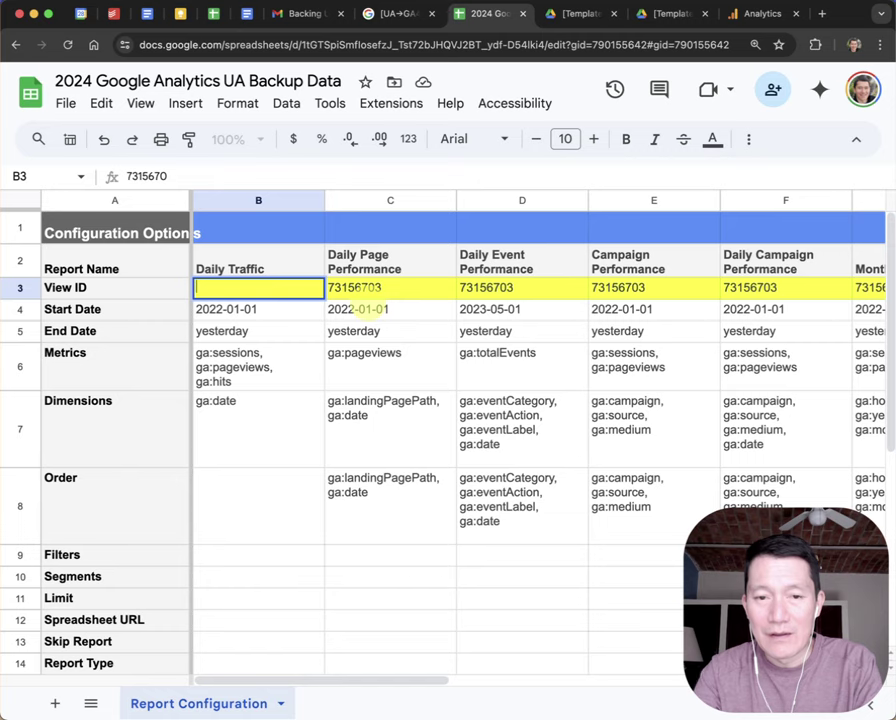
pyautogui.press('BackSpace')
pyautogui.press('BackSpace')
pyautogui.press('BackSpace')
pyautogui.press('BackSpace')
pyautogui.press('BackSpace')
pyautogui.press('BackSpace')
pyautogui.press('BackSpace')
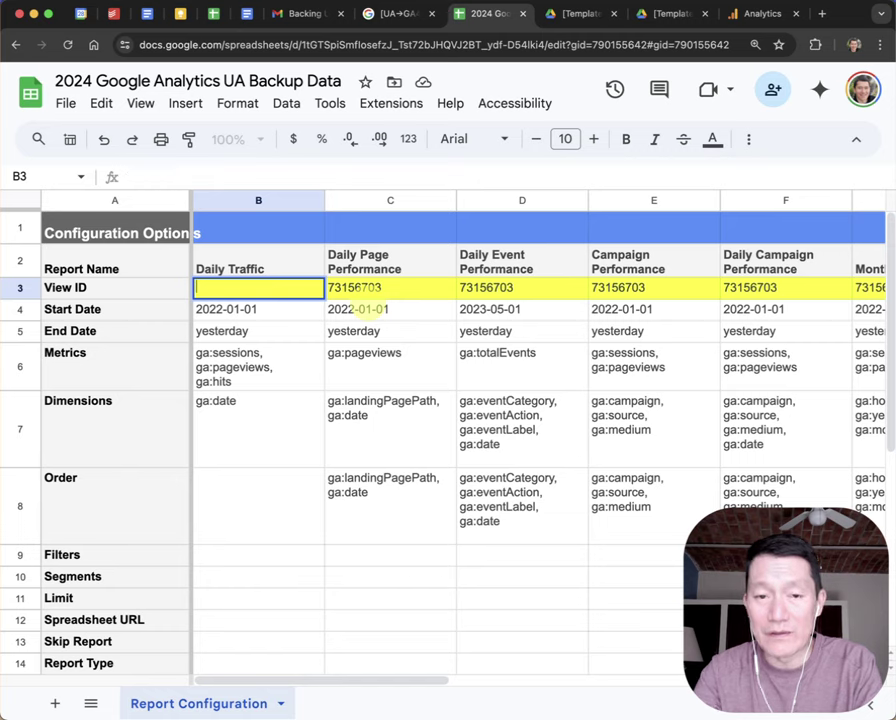
pyautogui.press('super+v')
pyautogui.press('Return')
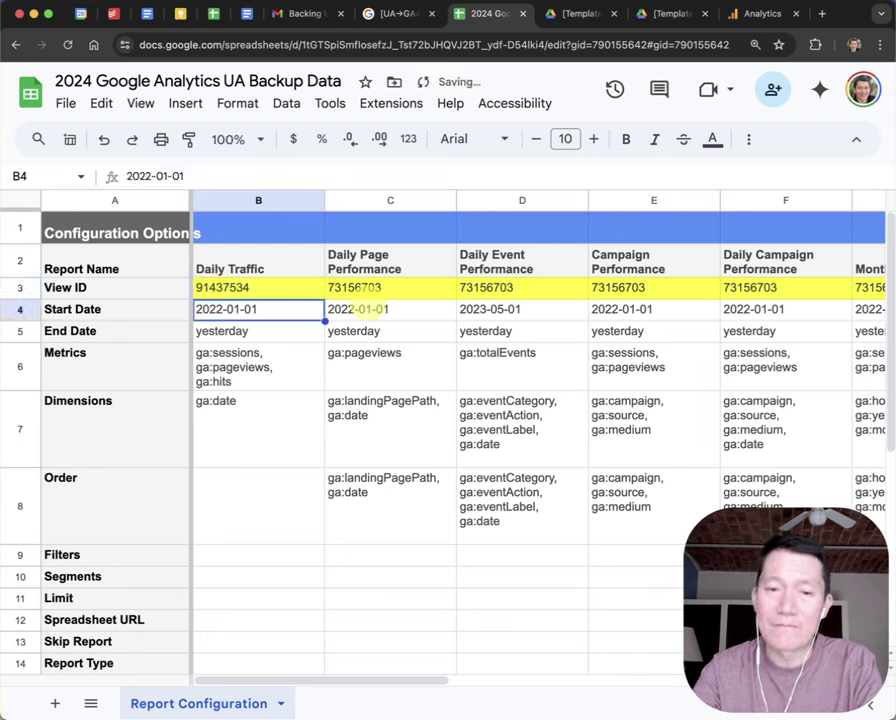
# Fill the Daily Traffic View ID across row 3 to all other reports, through Ads Revenue Report in column M.
pyautogui.click(286, 291)
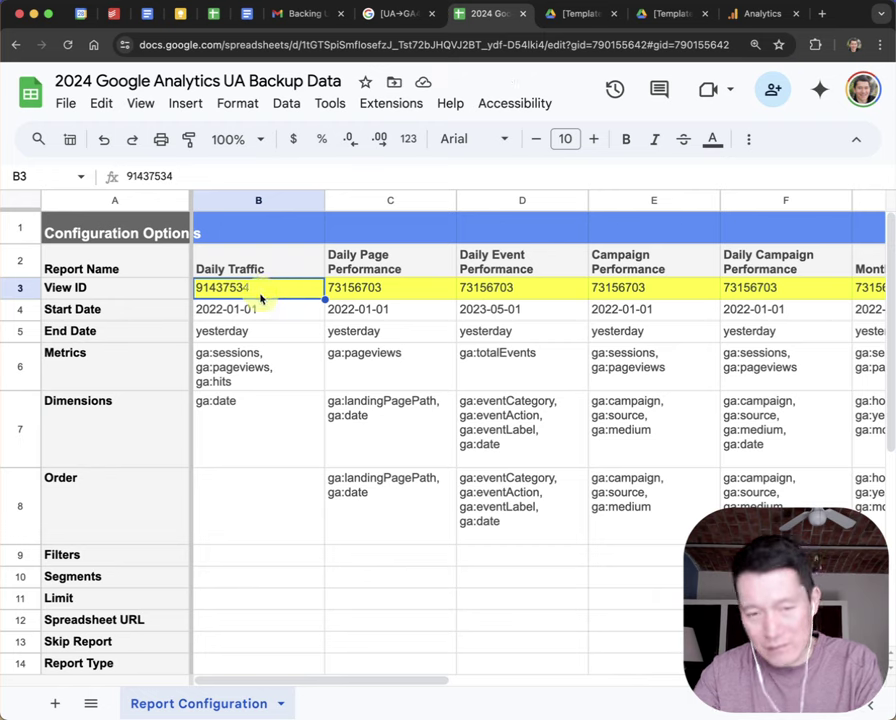
pyautogui.press('super+c')
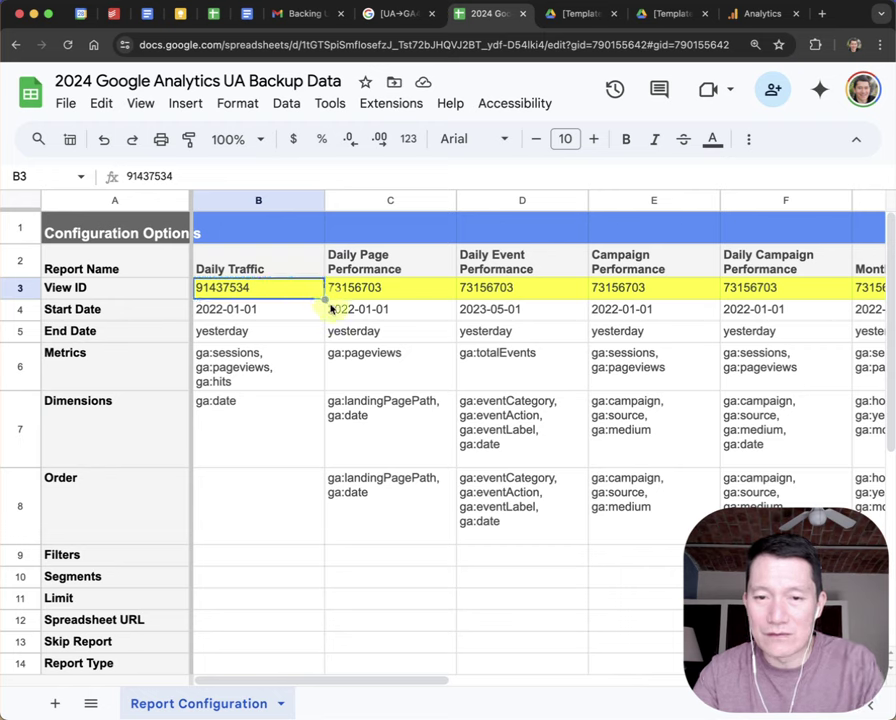
pyautogui.moveTo(325, 299); pyautogui.dragTo(680, 296)
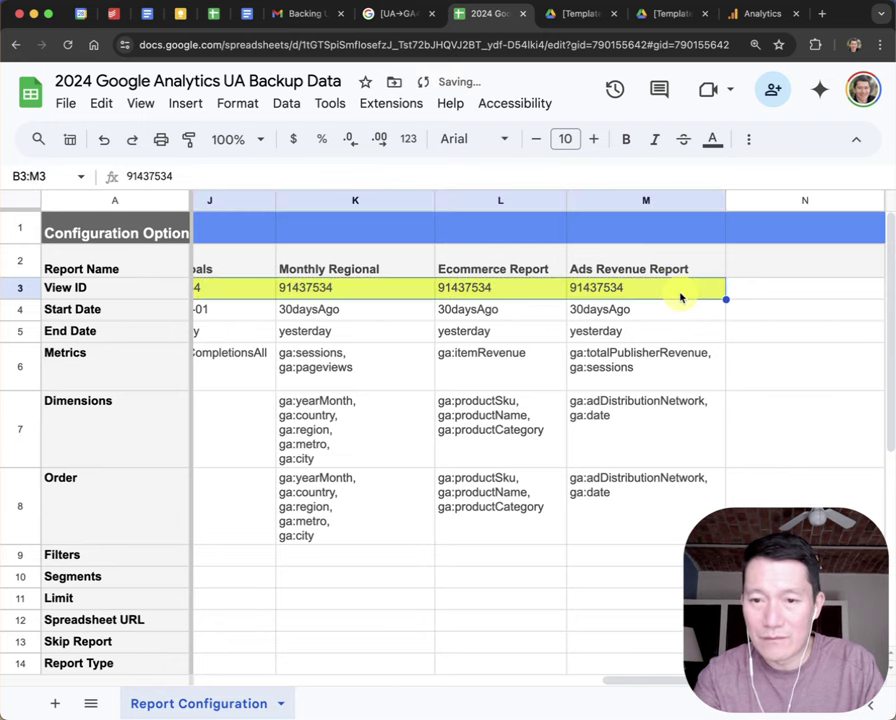
# Copy the Daily Traffic start date, 2024-01-01, to the reports from Daily Page Performance through Daily Goals (C4:J4).
pyautogui.hscroll(-10, 680, 296)
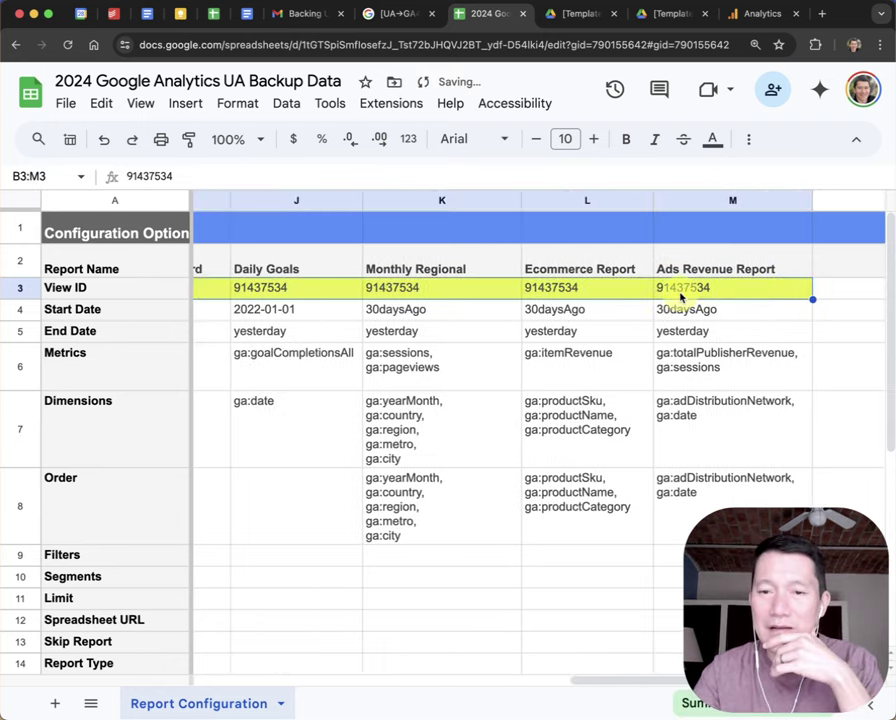
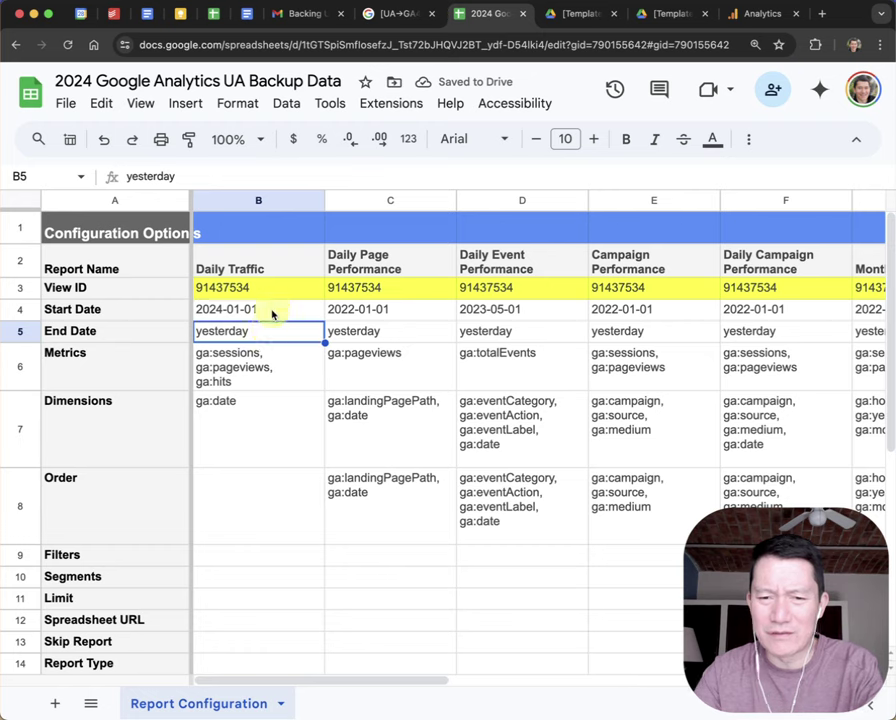
pyautogui.click(272, 314)
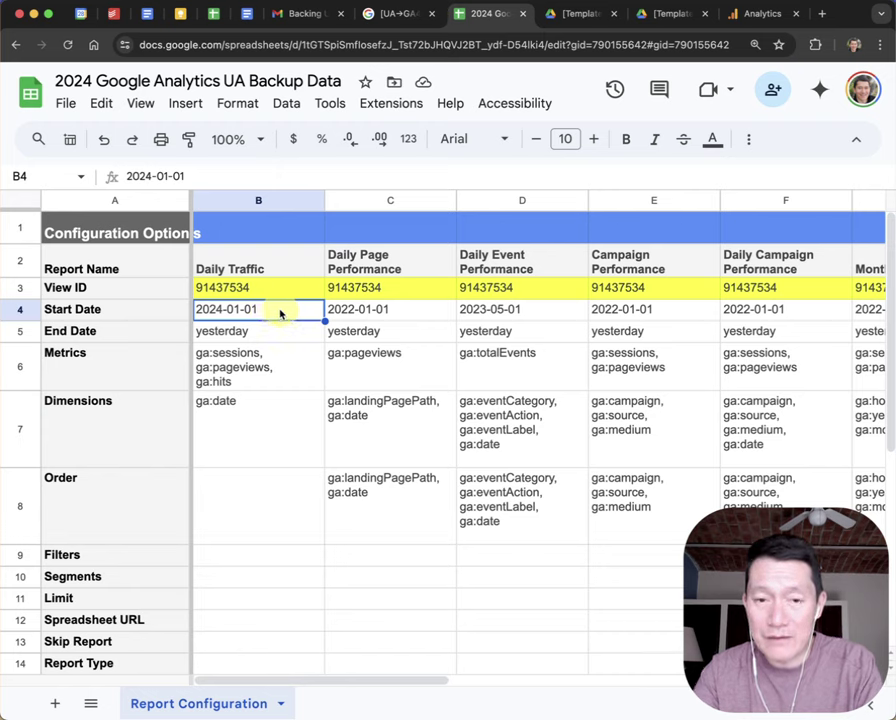
pyautogui.hotkey('ctrl', 'c')
pyautogui.click(380, 310)
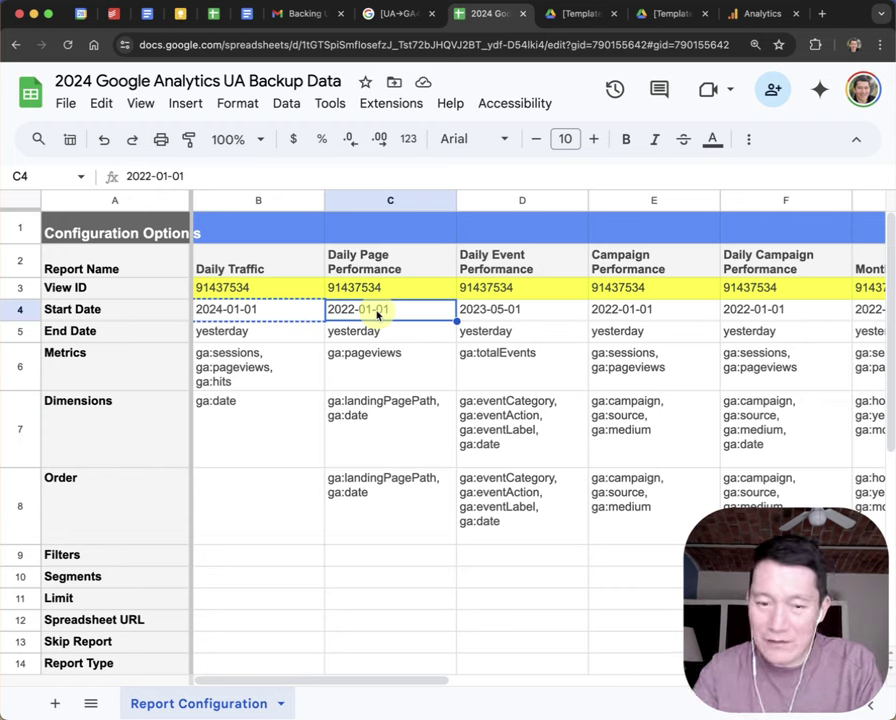
pyautogui.hotkey('shift', 'Right')
pyautogui.hotkey('shift', 'Right')
pyautogui.hotkey('shift', 'Right')
pyautogui.hotkey('shift', 'Right')
pyautogui.hotkey('shift', 'Right')
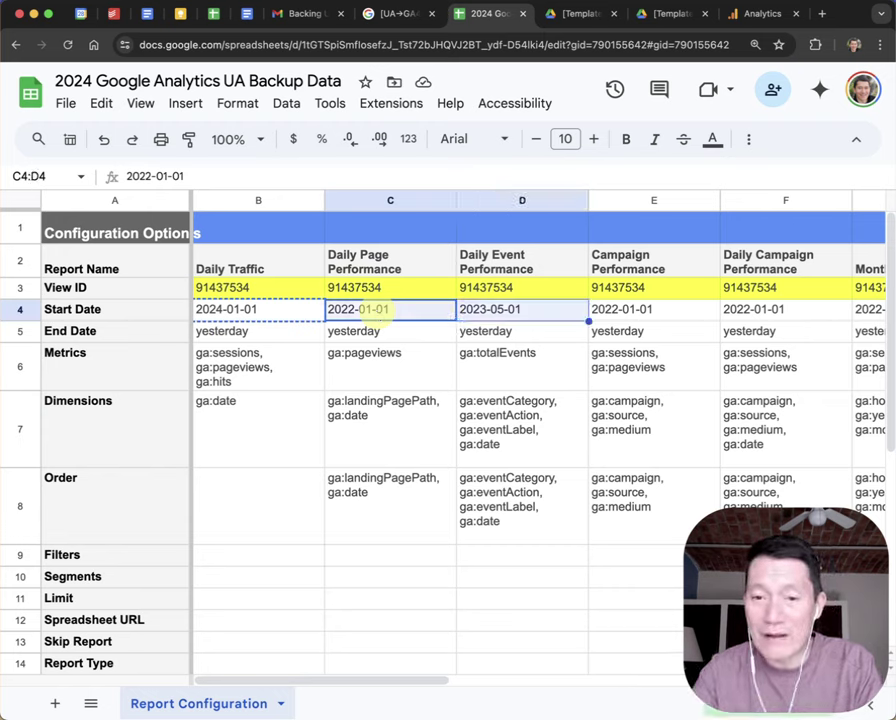
pyautogui.hotkey('shift', 'Right')
pyautogui.hotkey('shift', 'Right')
pyautogui.hotkey('shift', 'Right')
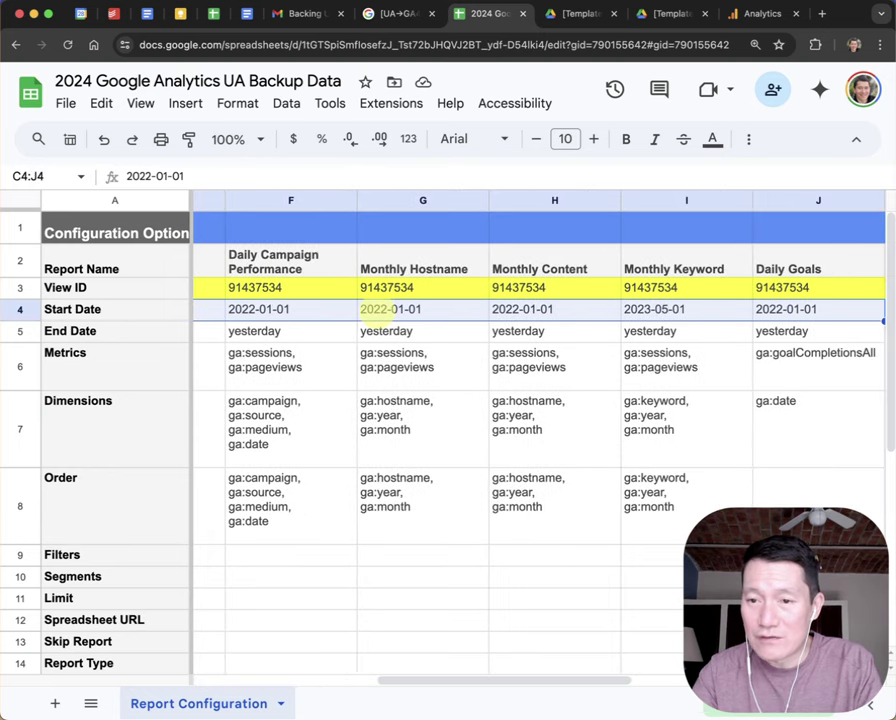
pyautogui.hotkey('shift', 'Left')
pyautogui.hotkey('shift', 'Left')
pyautogui.hotkey('shift', 'Left')
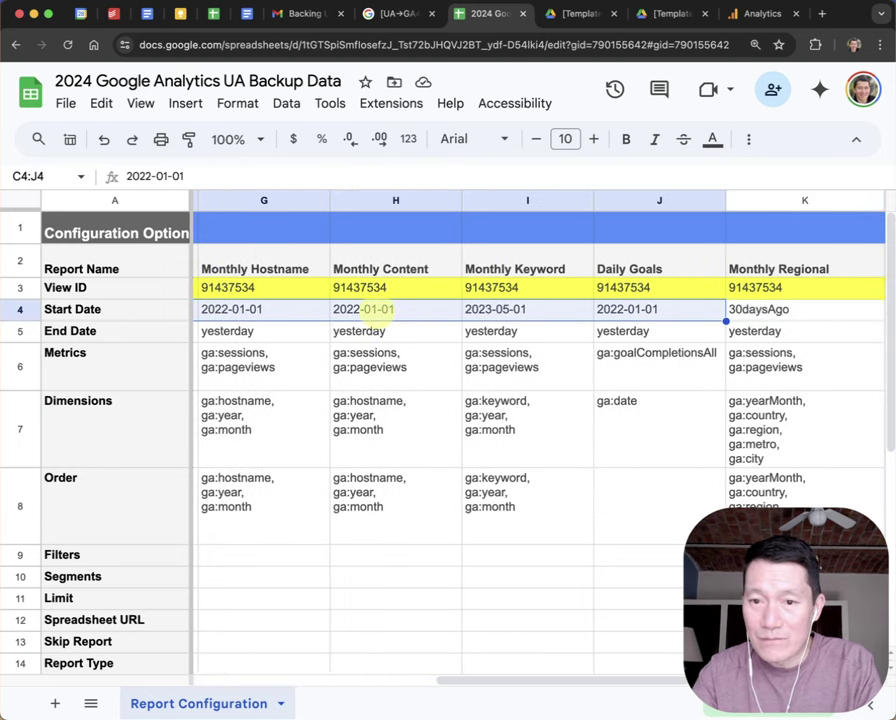
pyautogui.hotkey('shift', 'Right')
pyautogui.hotkey('shift', 'Right')
pyautogui.hotkey('shift', 'Right')
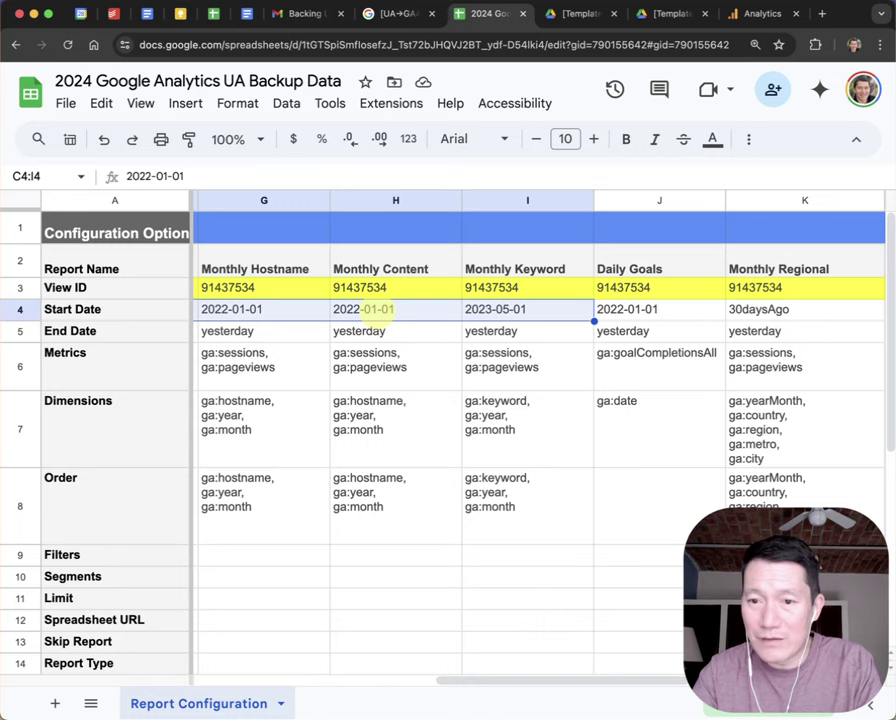
pyautogui.hotkey('shift', 'Left')
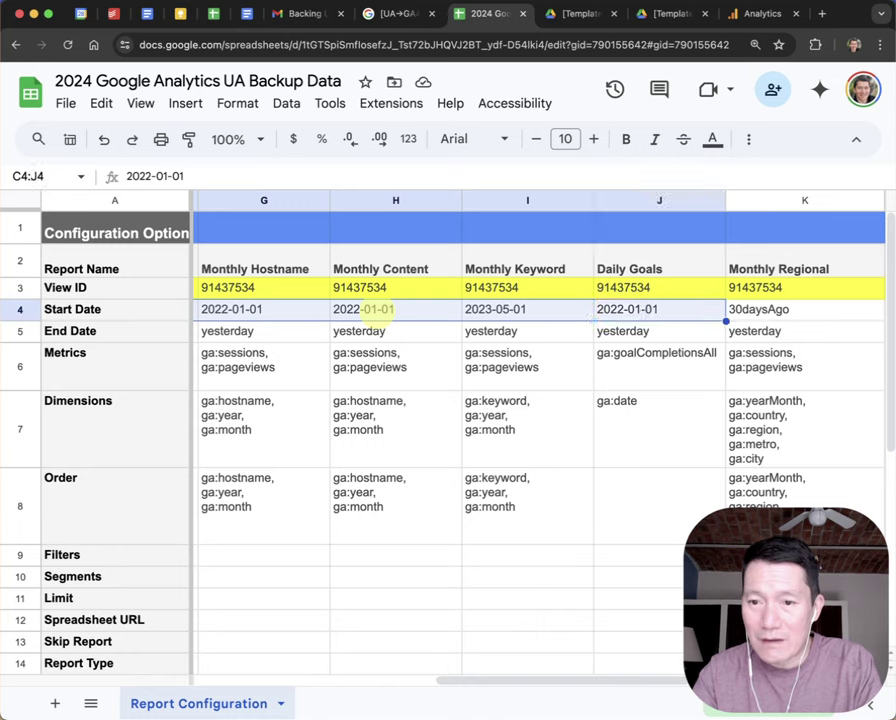
pyautogui.hotkey('shift', 'Right')
pyautogui.hotkey('shift', 'Right')
pyautogui.hotkey('shift', 'Left')
pyautogui.hotkey('shift', 'Left')
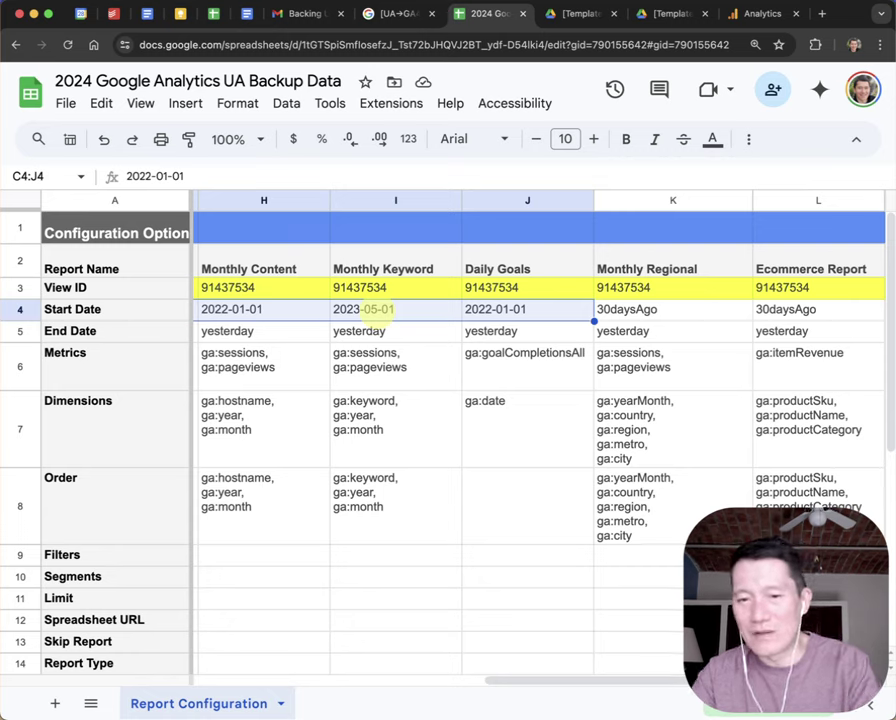
pyautogui.hotkey('ctrl', 'v')
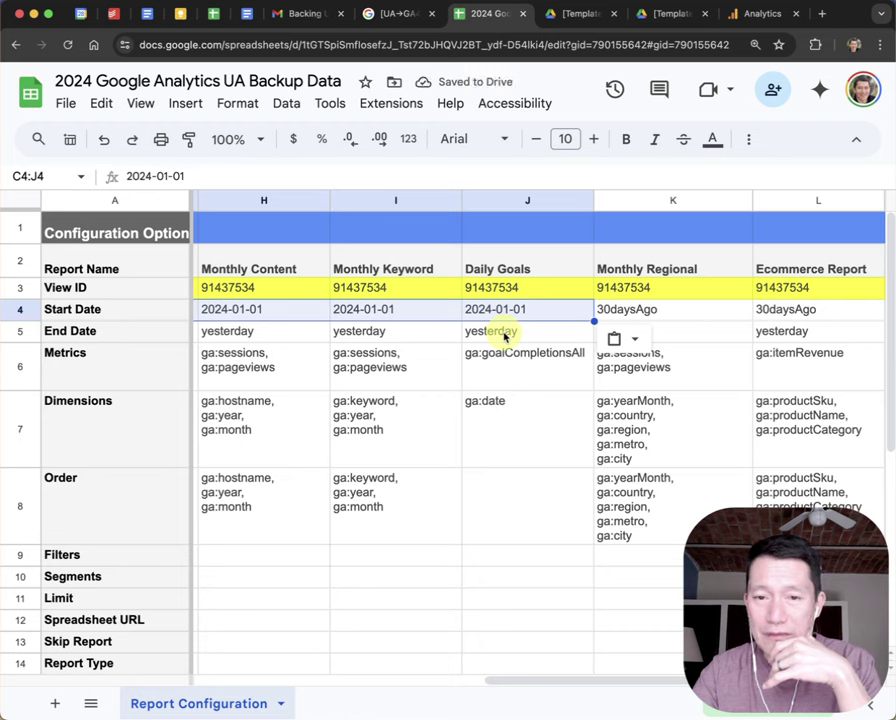
# Run all configured reports with the Google Analytics add-on and dismiss the report status.
pyautogui.click(505, 337)
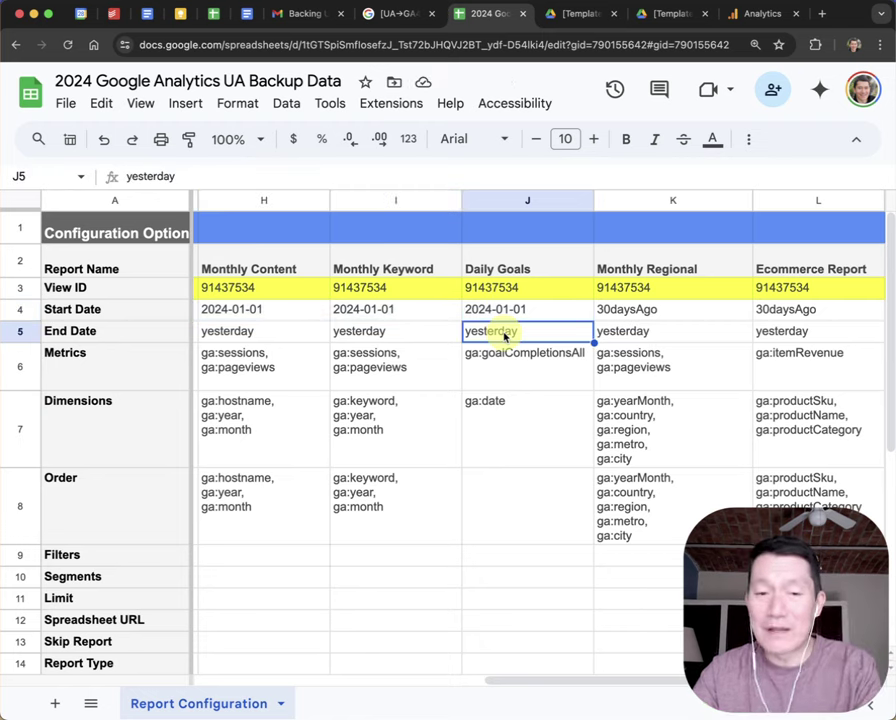
pyautogui.click(396, 106)
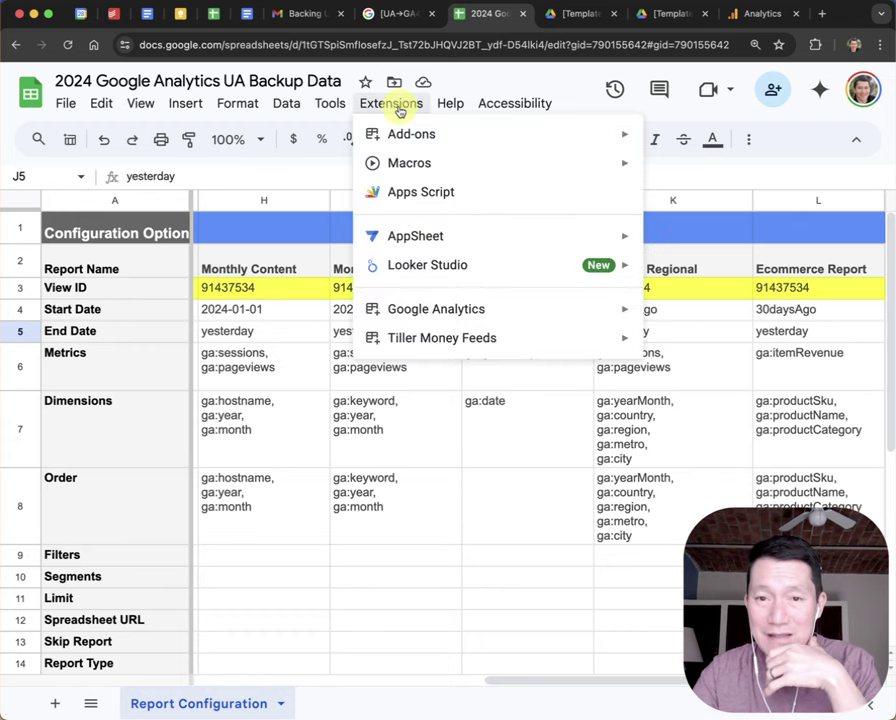
pyautogui.moveTo(432, 316)
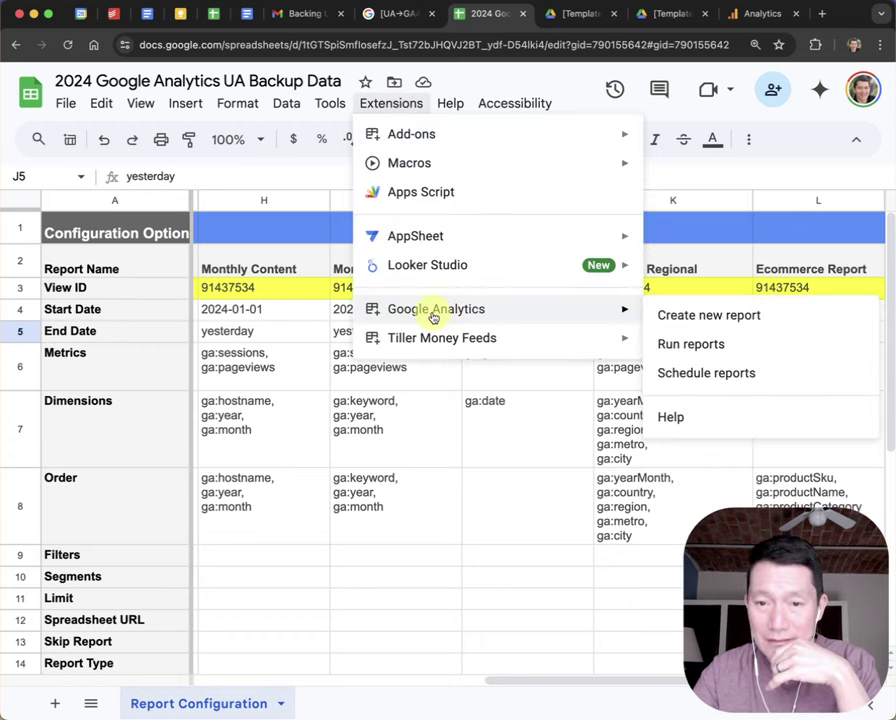
pyautogui.click(690, 344)
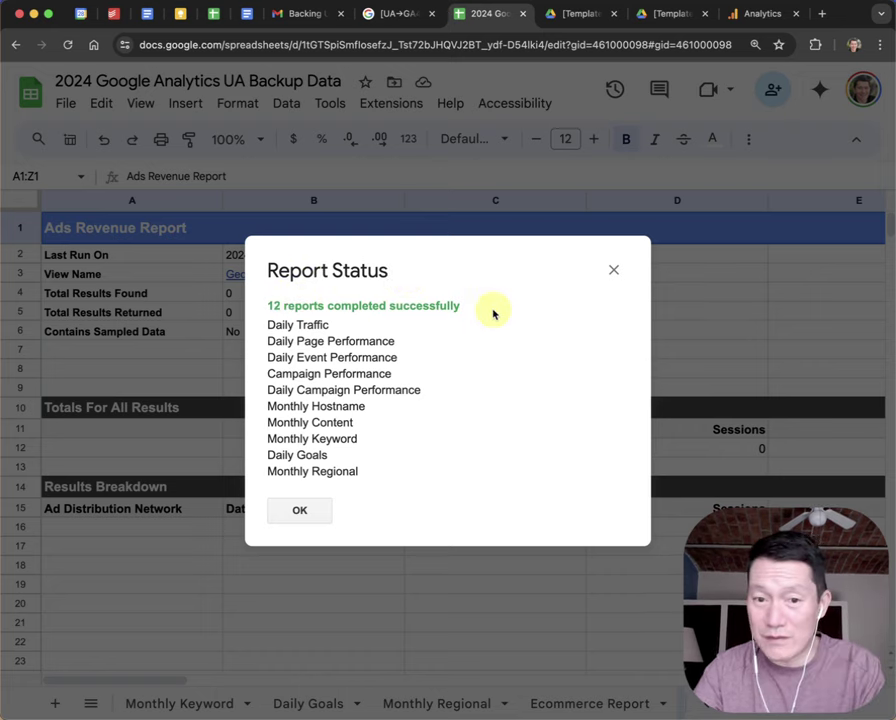
pyautogui.click(297, 513)
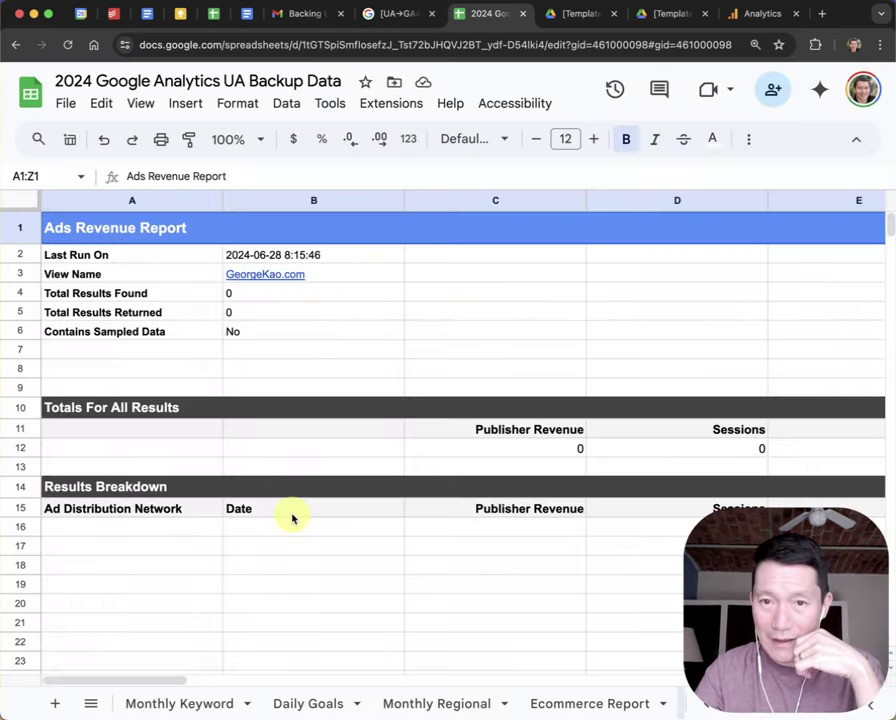
# Make a second copy of the [Template] UA common reports spreadsheet.
pyautogui.click(568, 20)
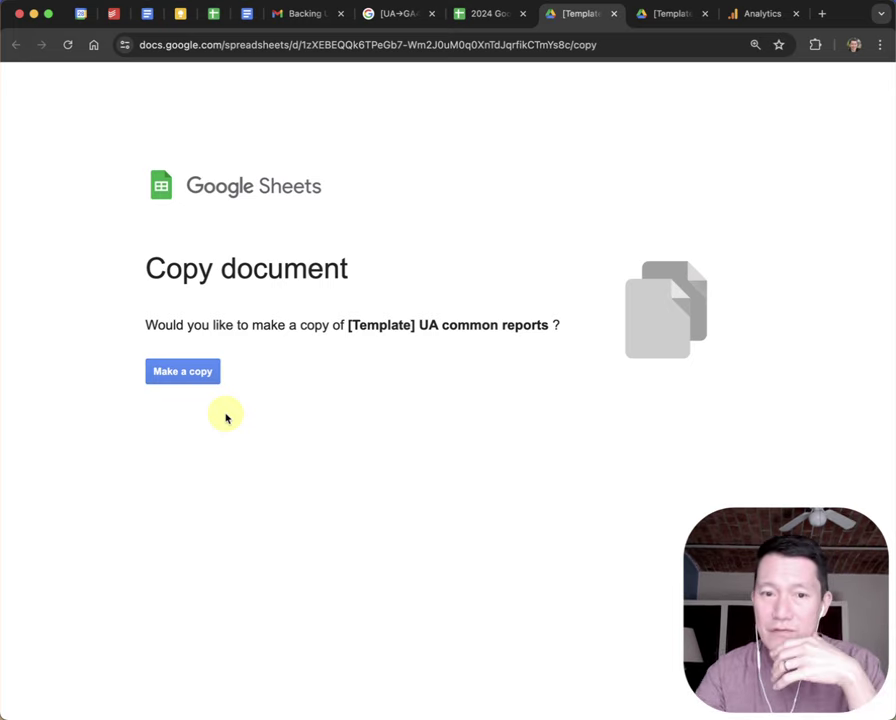
pyautogui.click(175, 378)
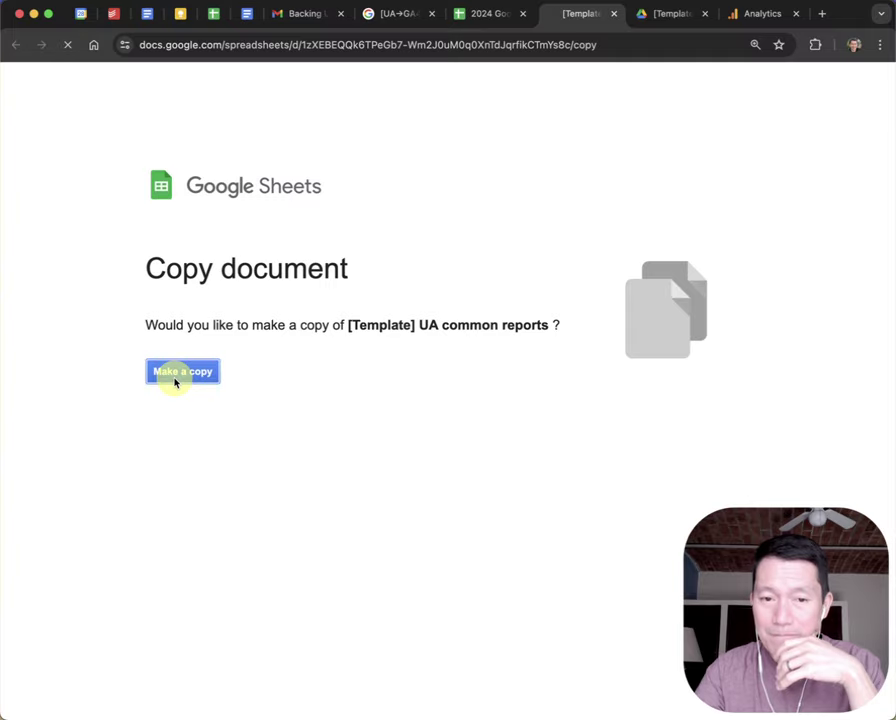
# Rename the new template copy to 2023 Google Analytics UA Backup Data, reusing the 2024 backup's title.
pyautogui.click(492, 14)
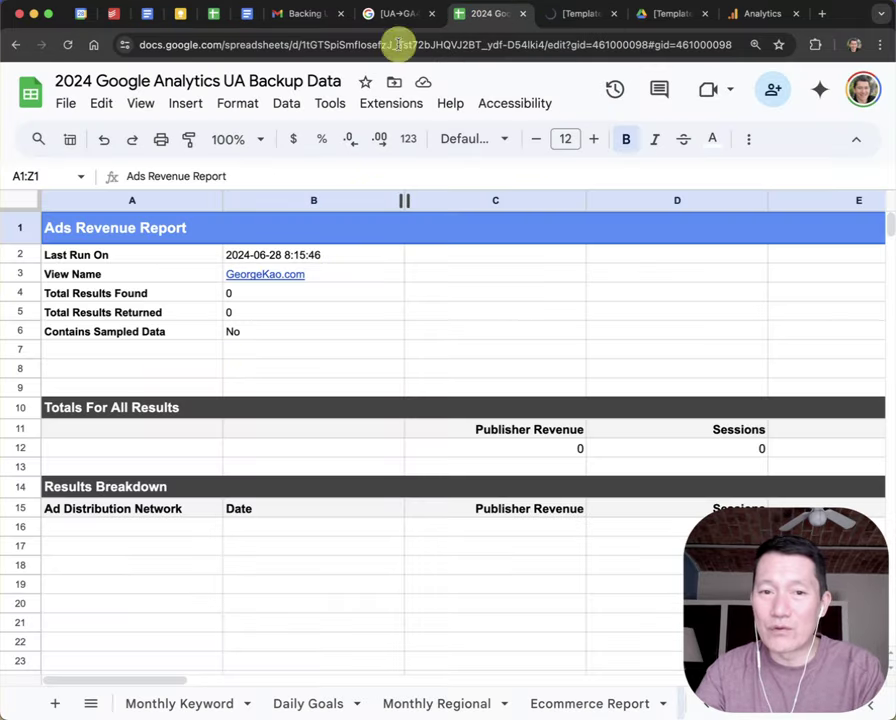
pyautogui.click(234, 79)
pyautogui.tripleClick(175, 80)
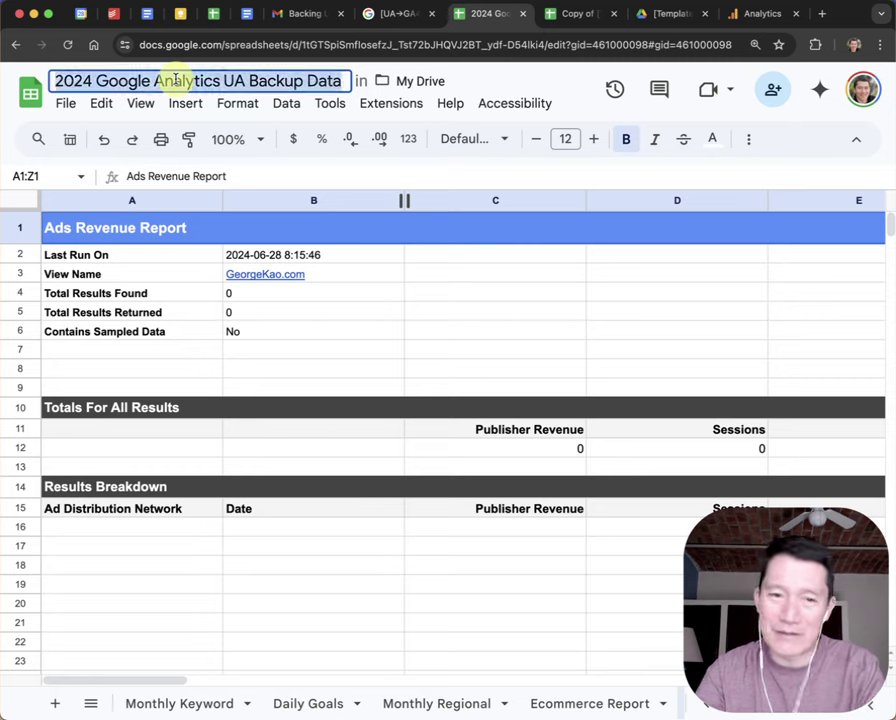
pyautogui.click(578, 14)
pyautogui.click(218, 82)
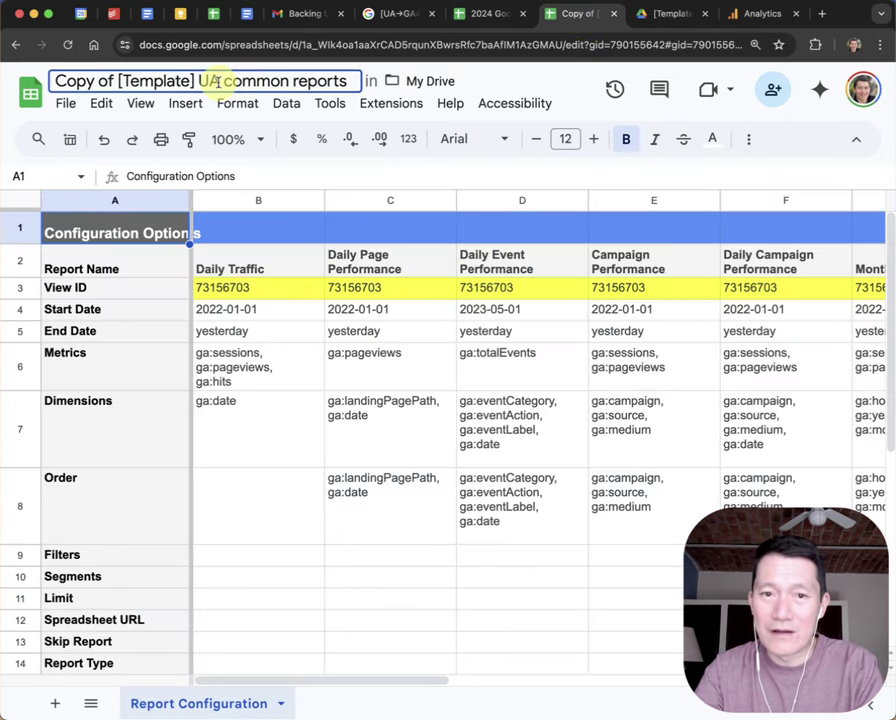
pyautogui.click(218, 82)
pyautogui.press('BackSpace')
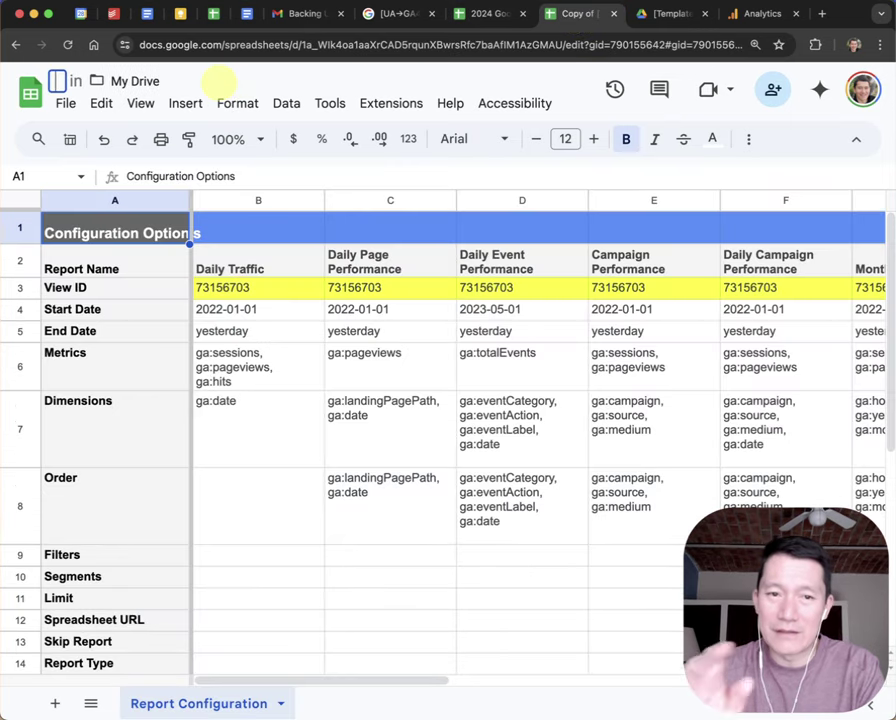
pyautogui.hotkey('ctrl', 'v')
pyautogui.click(93, 79)
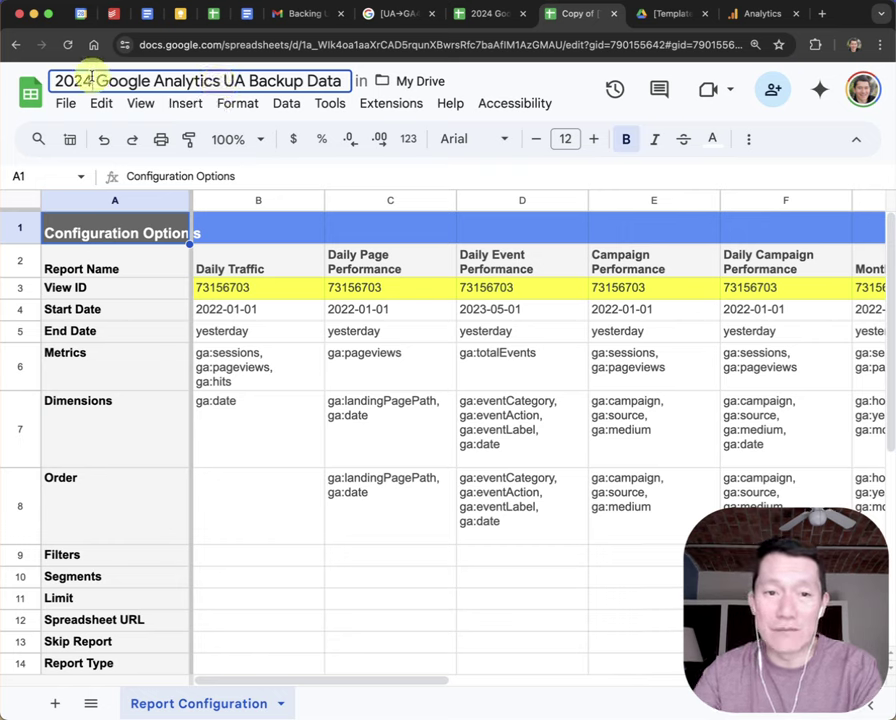
pyautogui.press('BackSpace')
pyautogui.write('3')
pyautogui.press('Return')
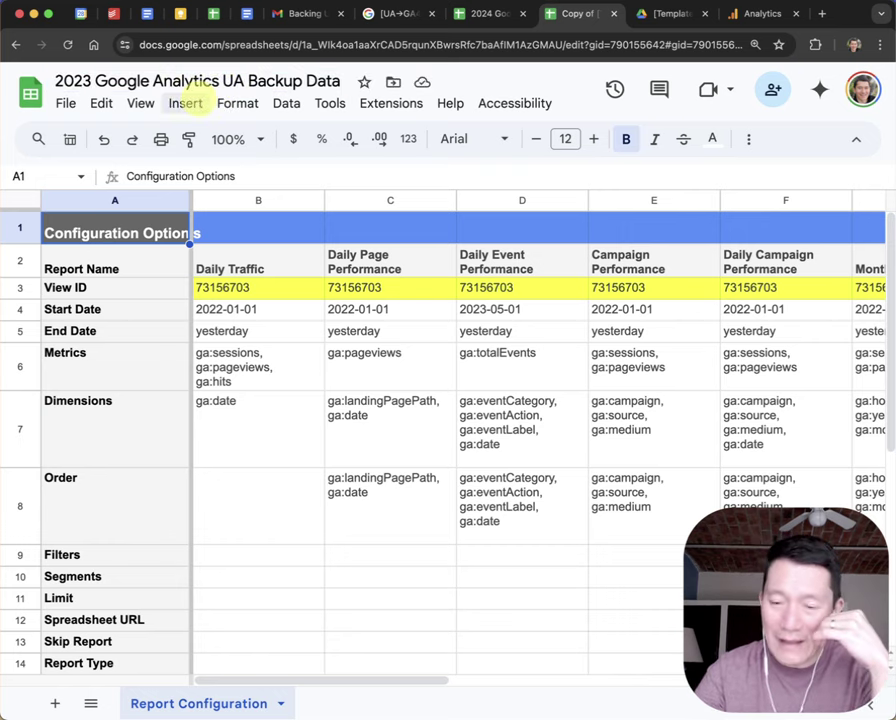
# Copy the View ID, Start Date and End Date rows (3:5) from the 2024 backup's Report Configuration sheet.
pyautogui.click(481, 18)
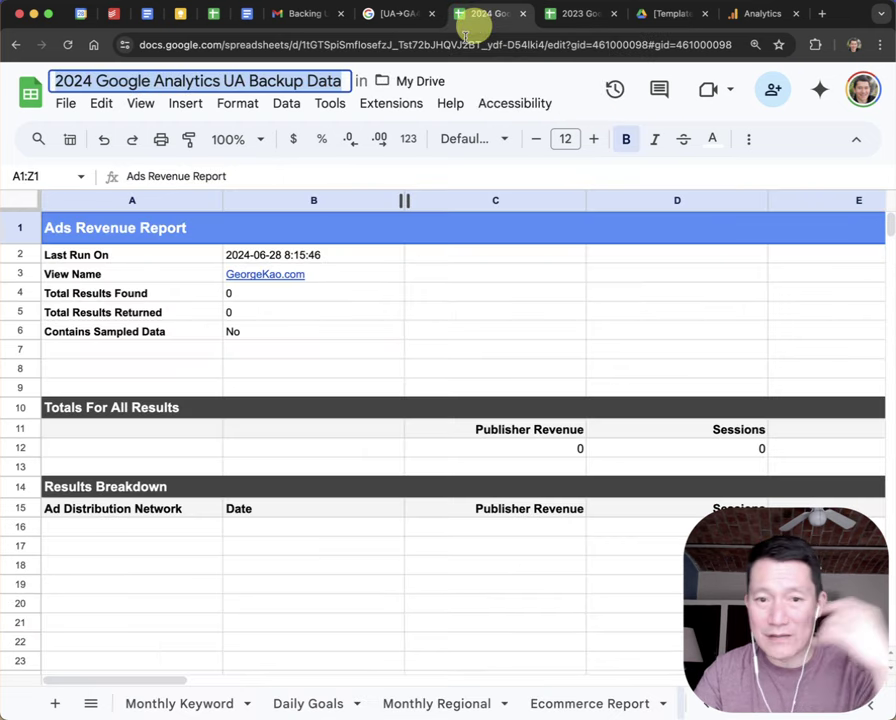
pyautogui.hscroll(-10, 577, 708)
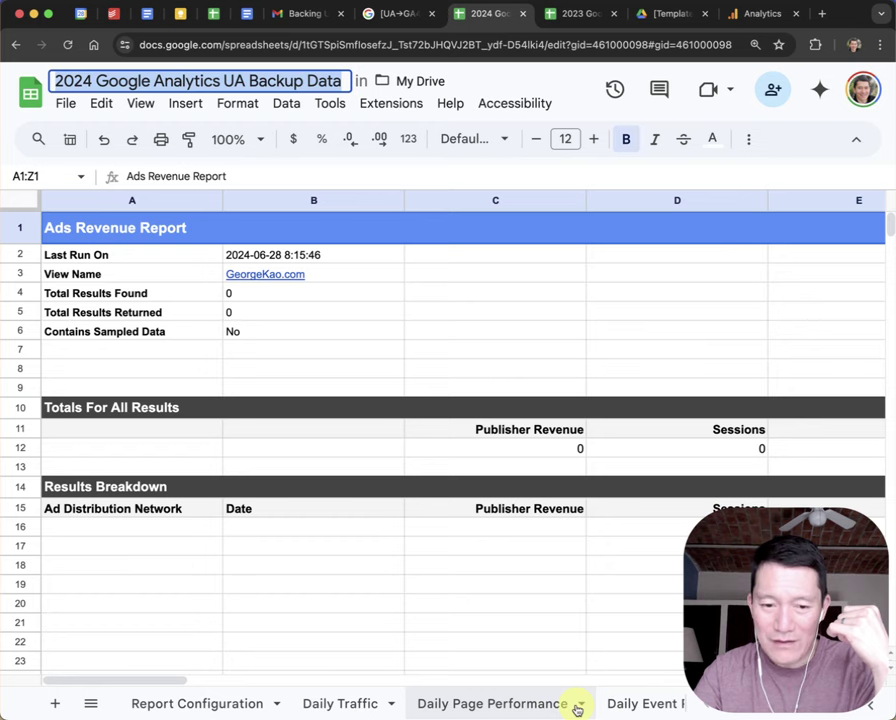
pyautogui.click(228, 703)
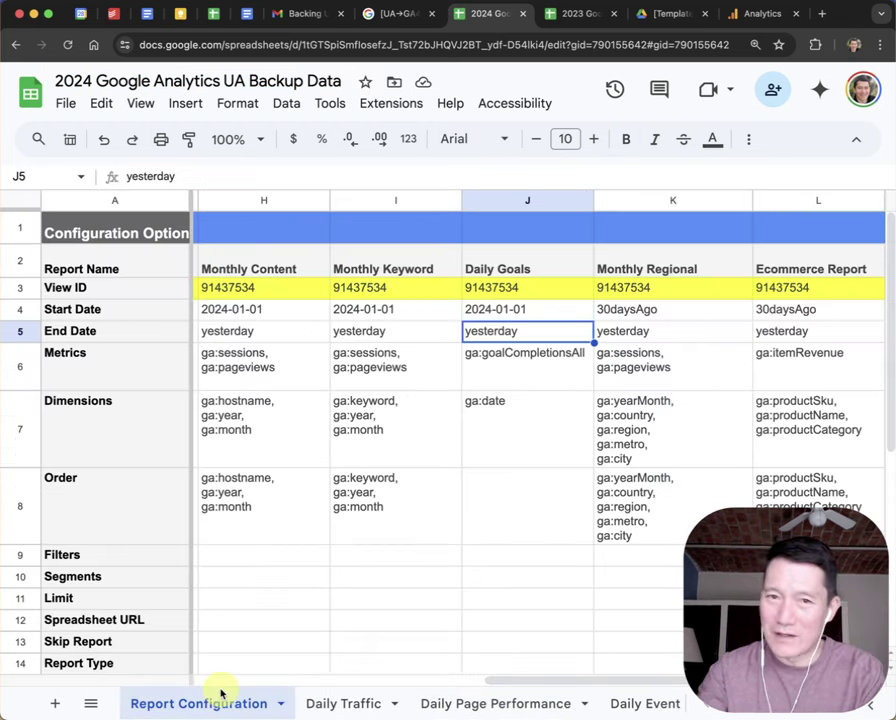
pyautogui.click(251, 287)
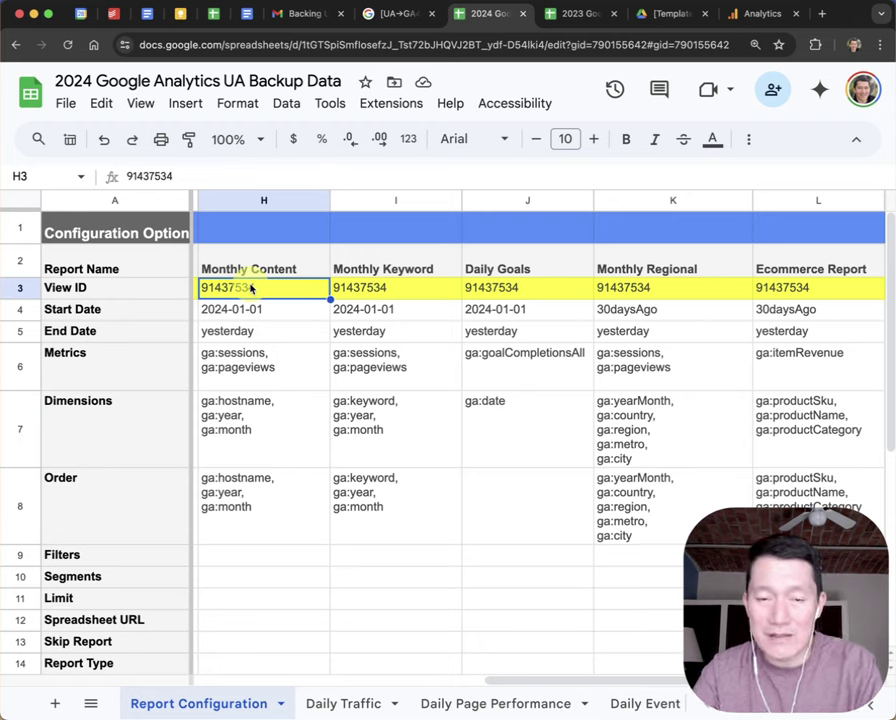
pyautogui.click(22, 288)
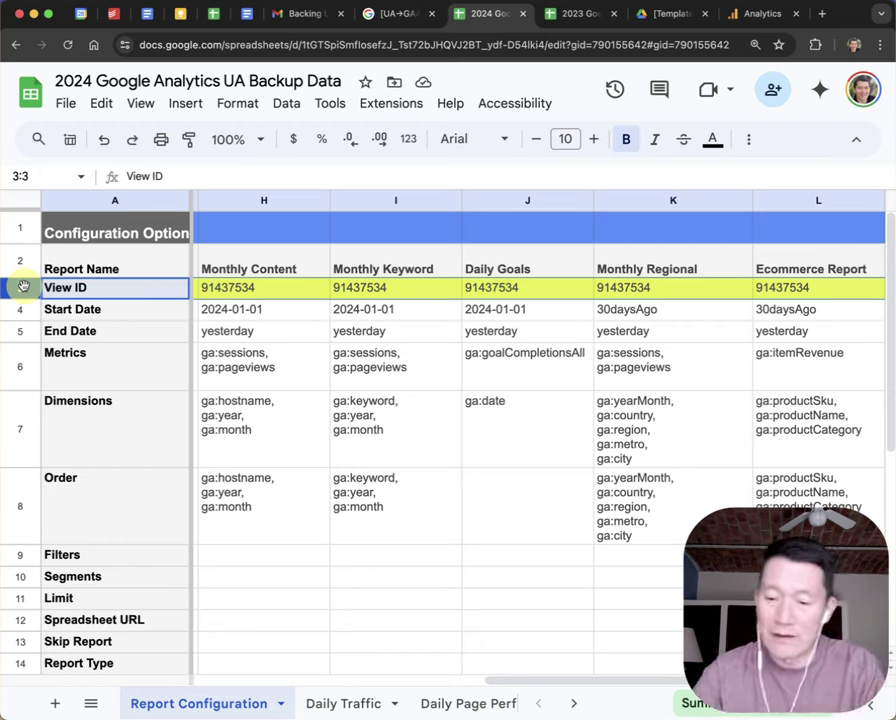
pyautogui.hotkey('shift', 'Down')
pyautogui.hotkey('shift', 'Down')
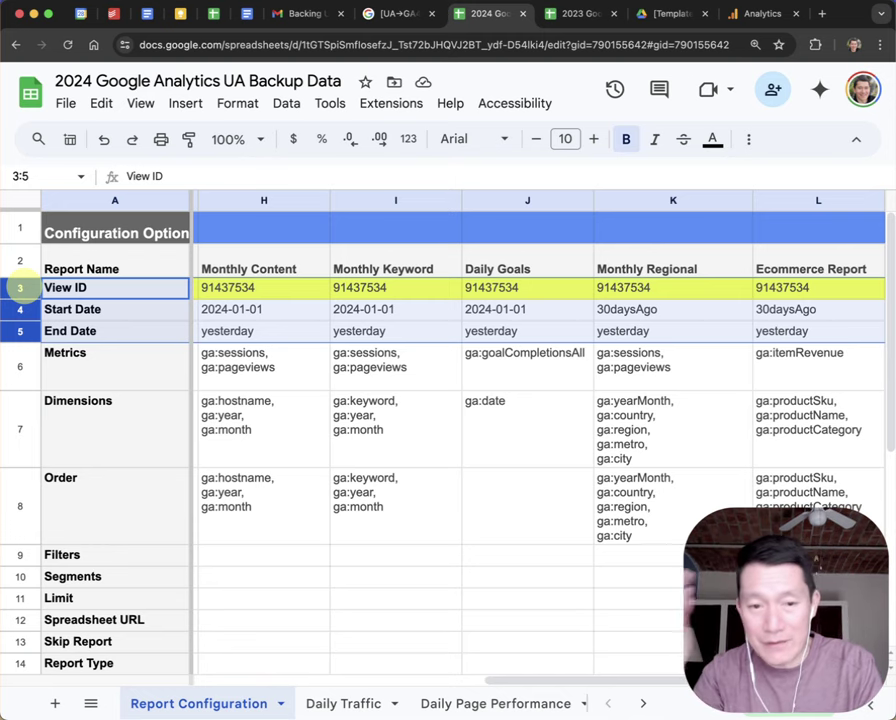
pyautogui.hotkey('ctrl', 'c')
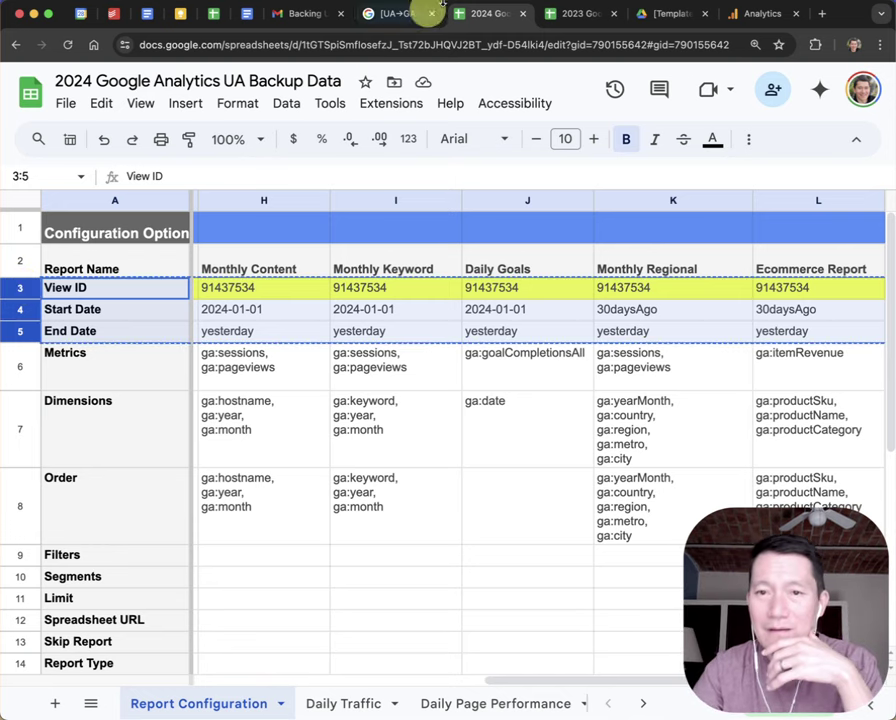
# Paste the copied View ID, Start Date and End Date rows over rows 3 to 5 in the 2023 backup.
pyautogui.click(565, 10)
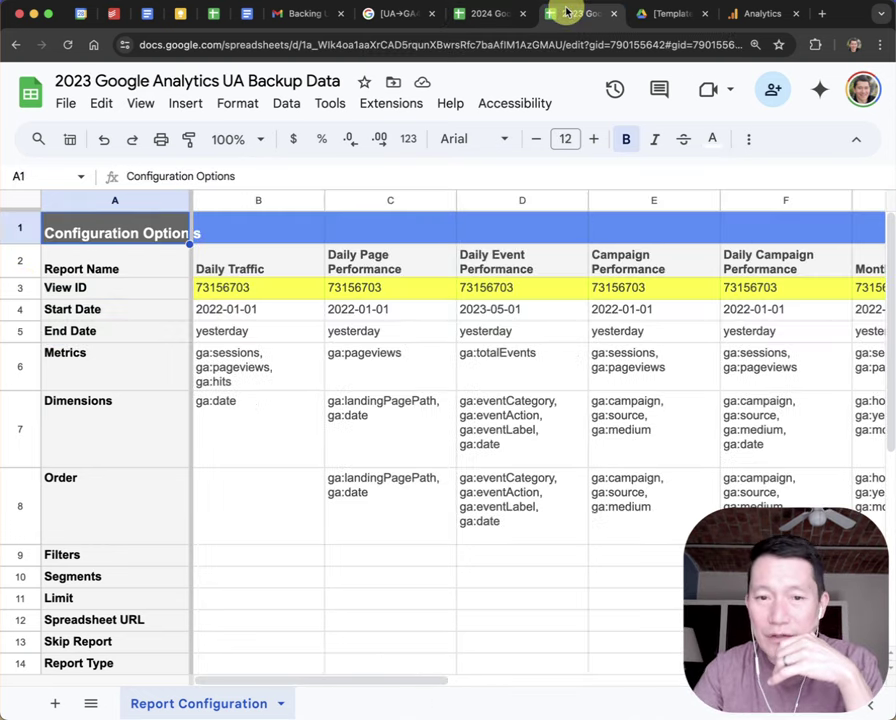
pyautogui.click(66, 290)
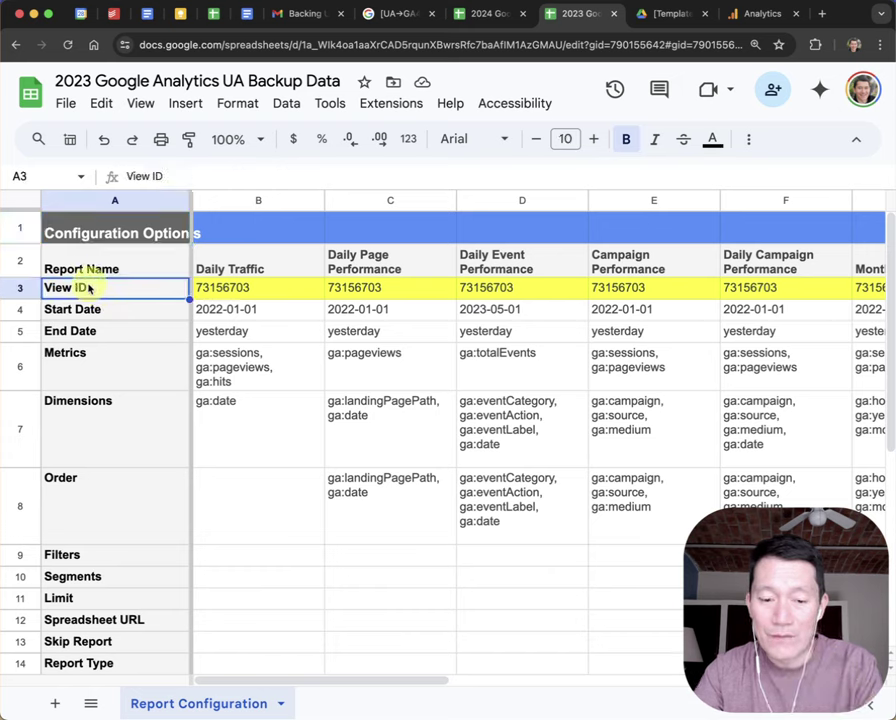
pyautogui.click(19, 287)
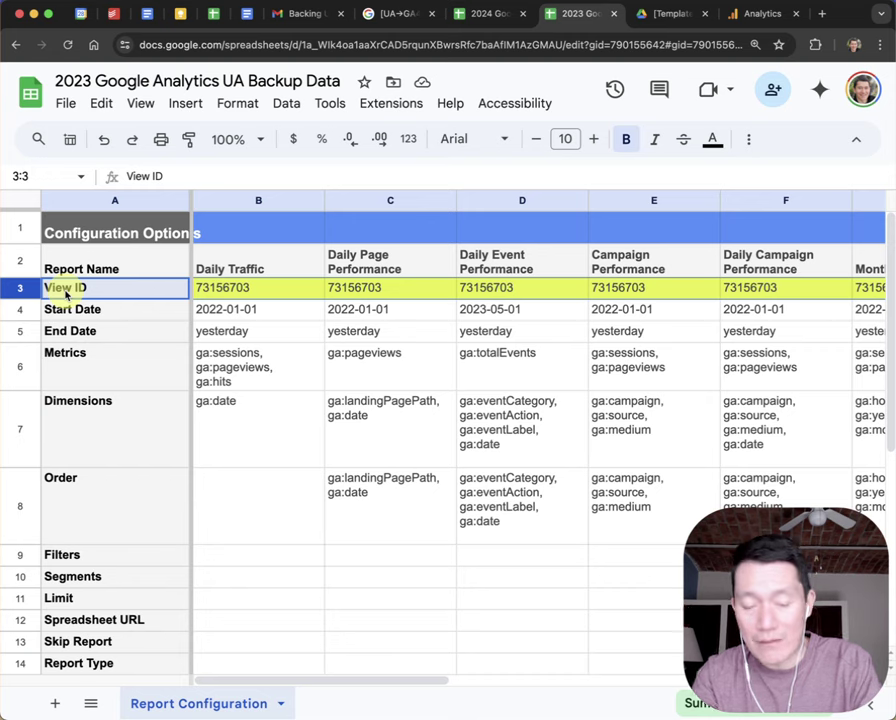
pyautogui.press('super+v')
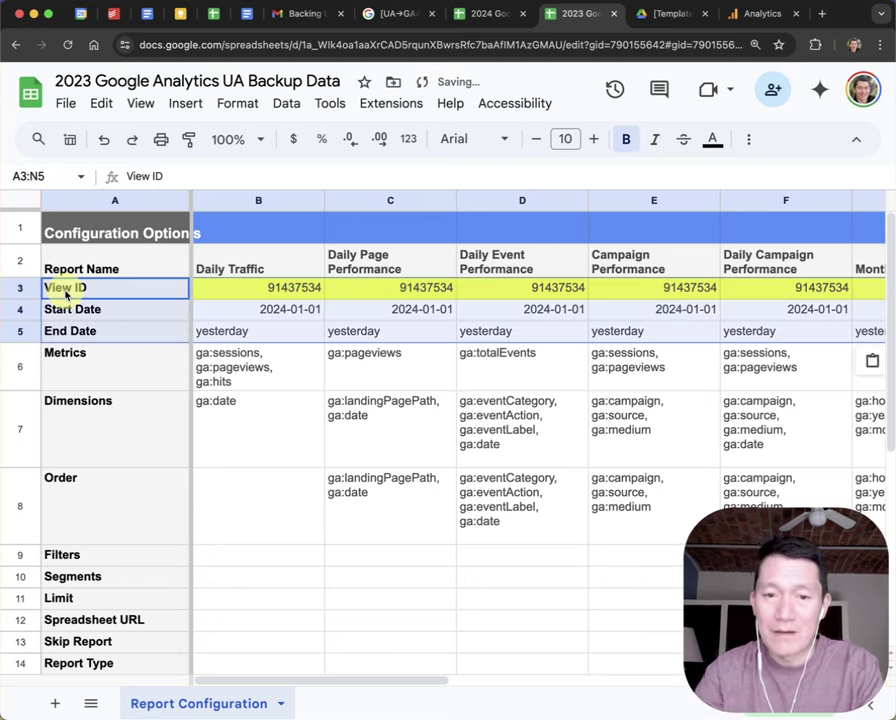
# Set the Daily Traffic report's start date to 2023-01-01 and its end date to 2023-12-31.
pyautogui.click(290, 286)
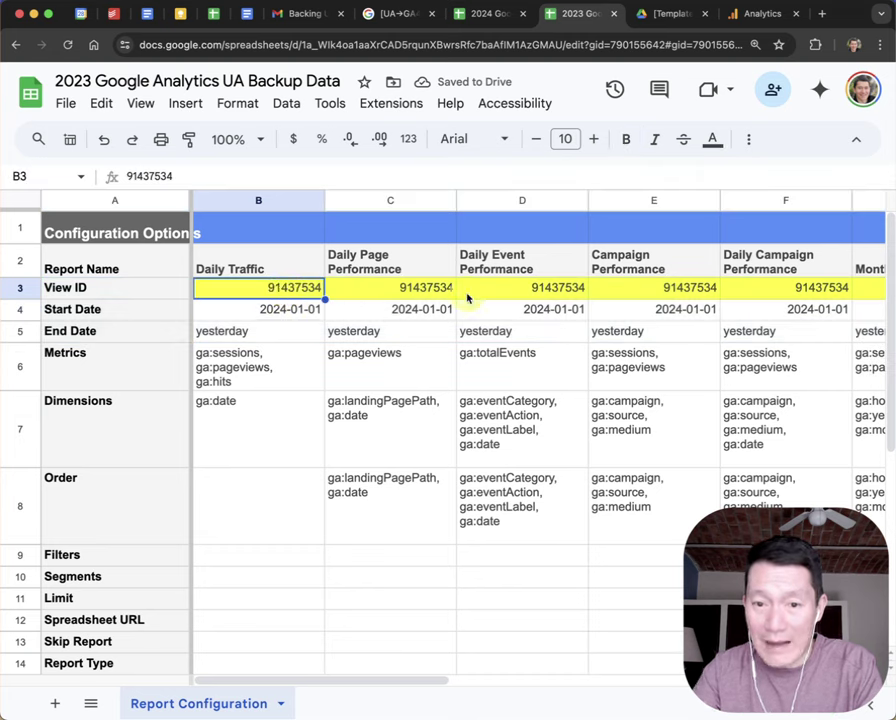
pyautogui.click(282, 314)
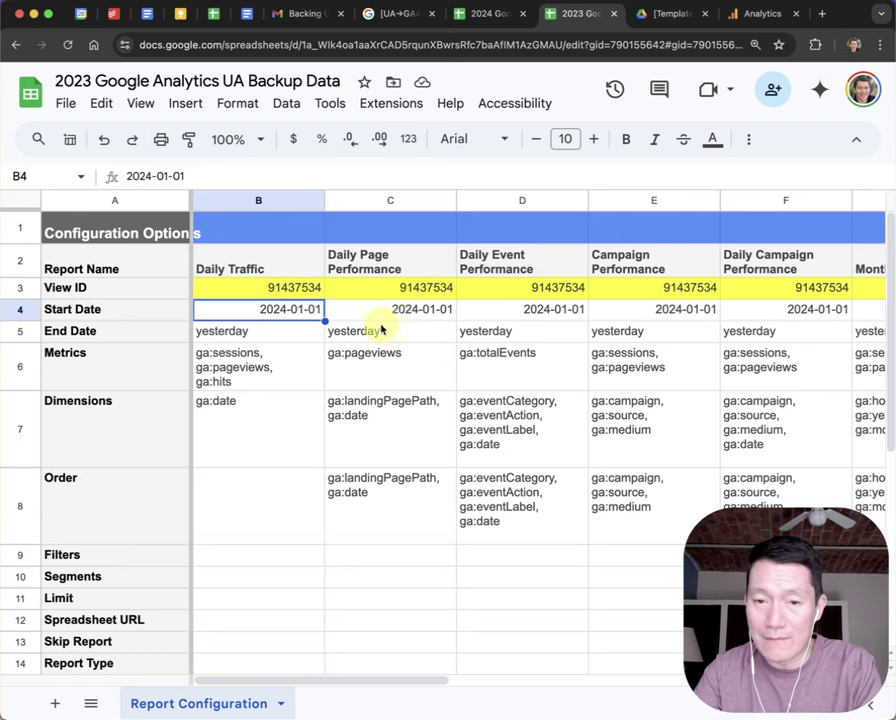
pyautogui.doubleClick(282, 312)
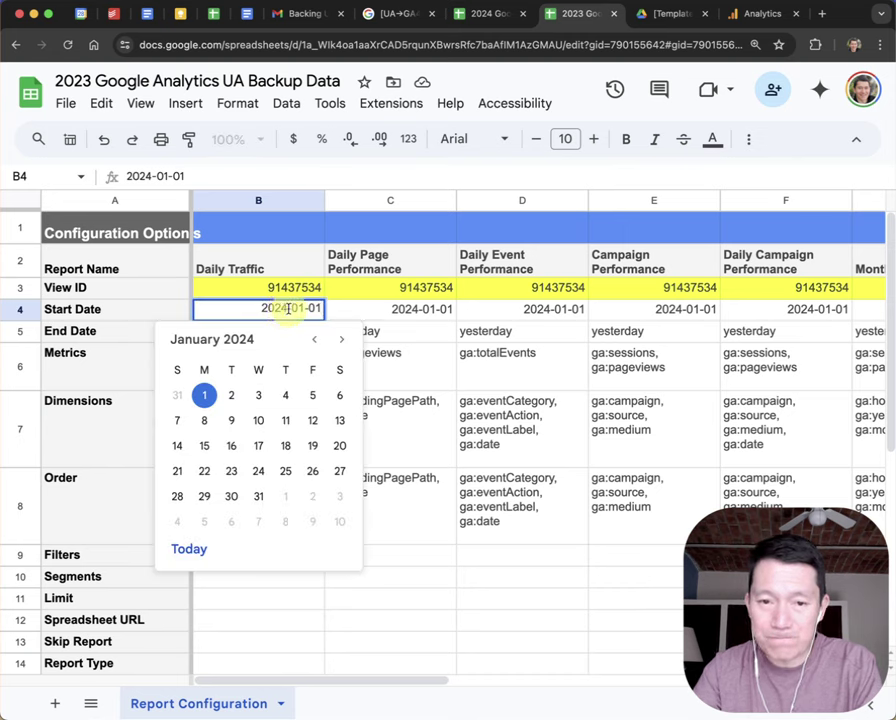
pyautogui.press('BackSpace')
pyautogui.write('3')
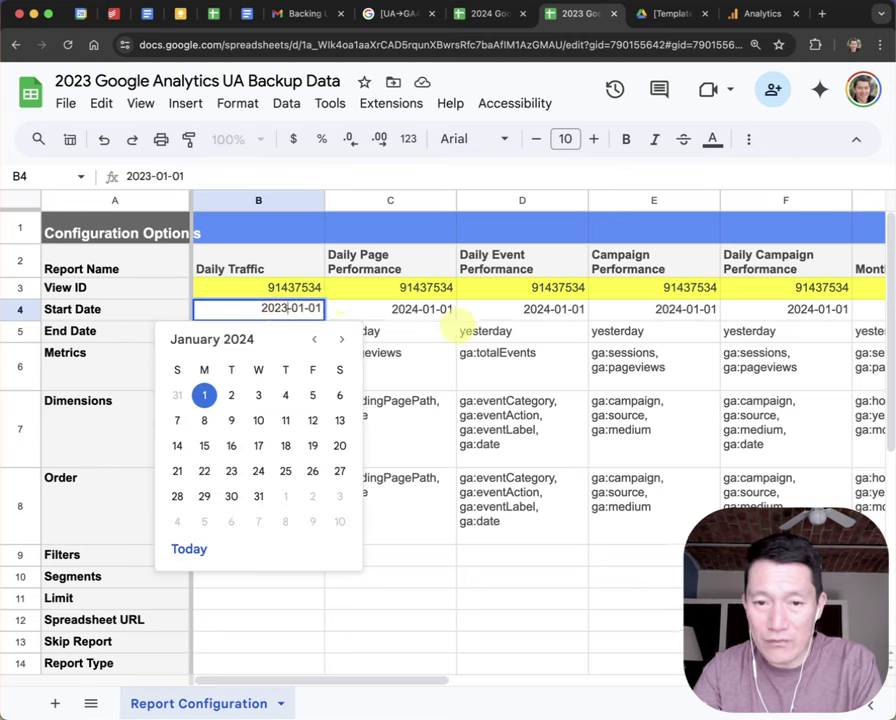
pyautogui.press('Return')
pyautogui.press('Up')
pyautogui.hotkey('ctrl', 'c')
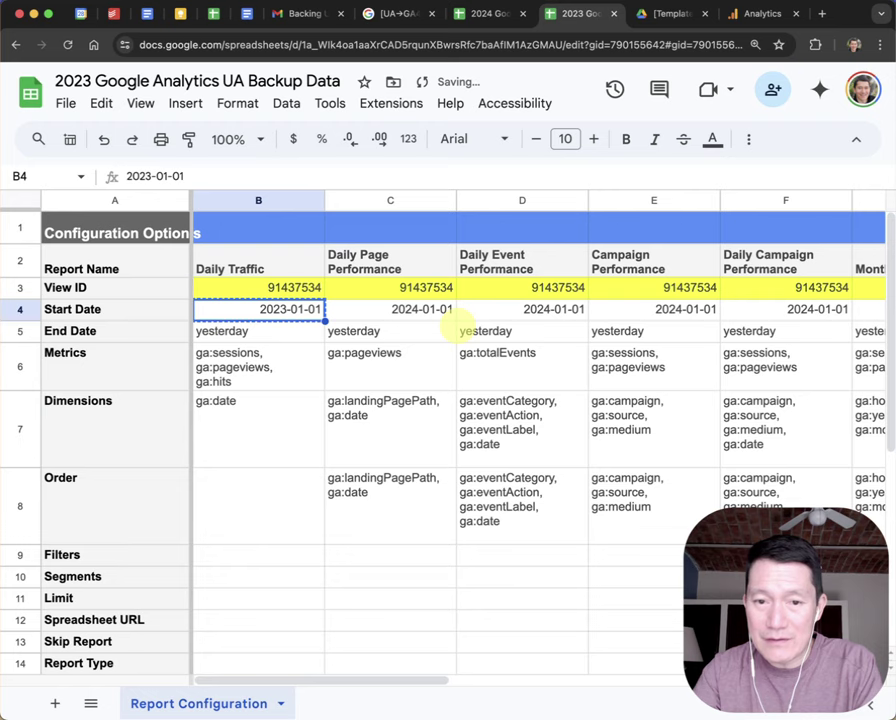
pyautogui.press('Down')
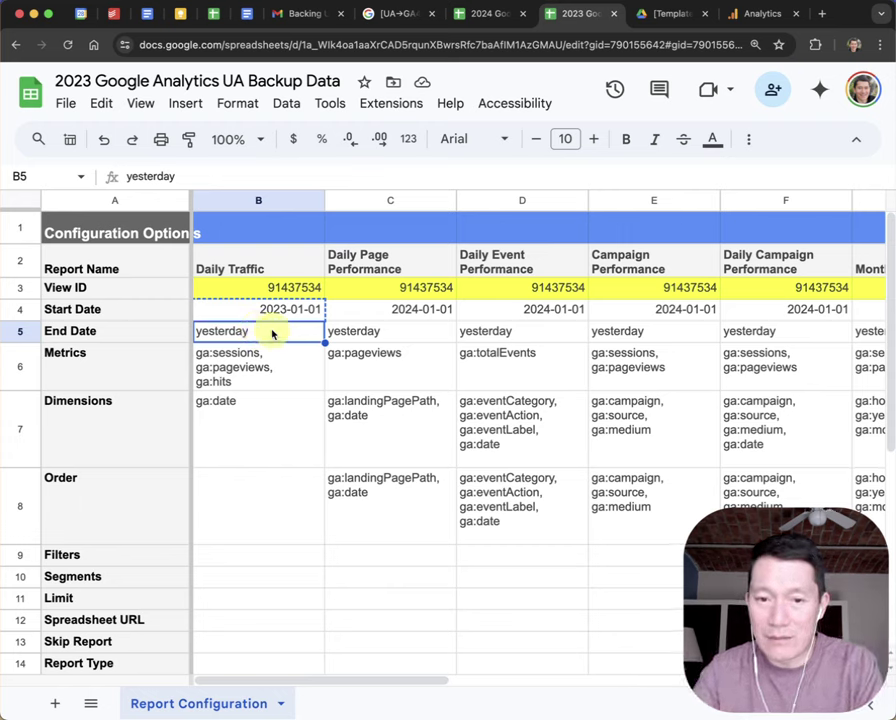
pyautogui.write('2023-12-31')
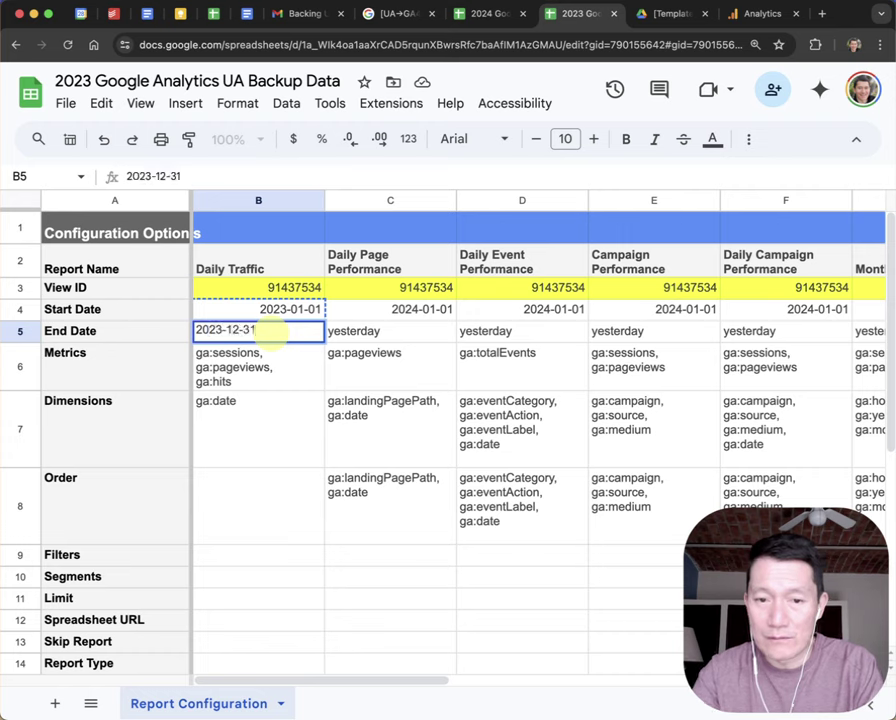
pyautogui.press('Return')
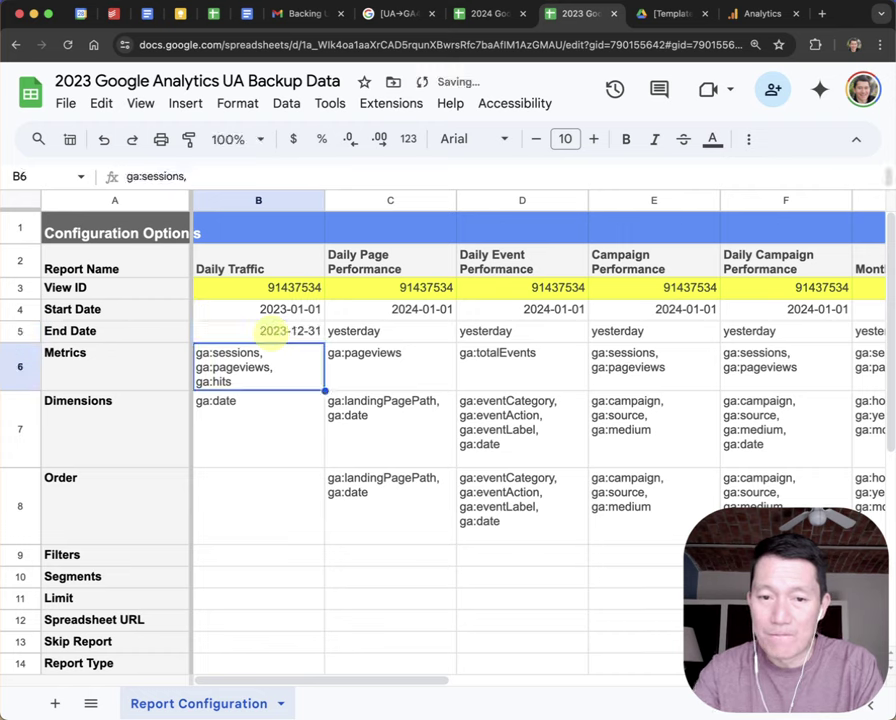
# Copy the Daily Traffic end date, 2023-12-31, to the reports from Daily Page Performance through Daily Goals (C5:J5).
pyautogui.click(303, 311)
pyautogui.press('Down')
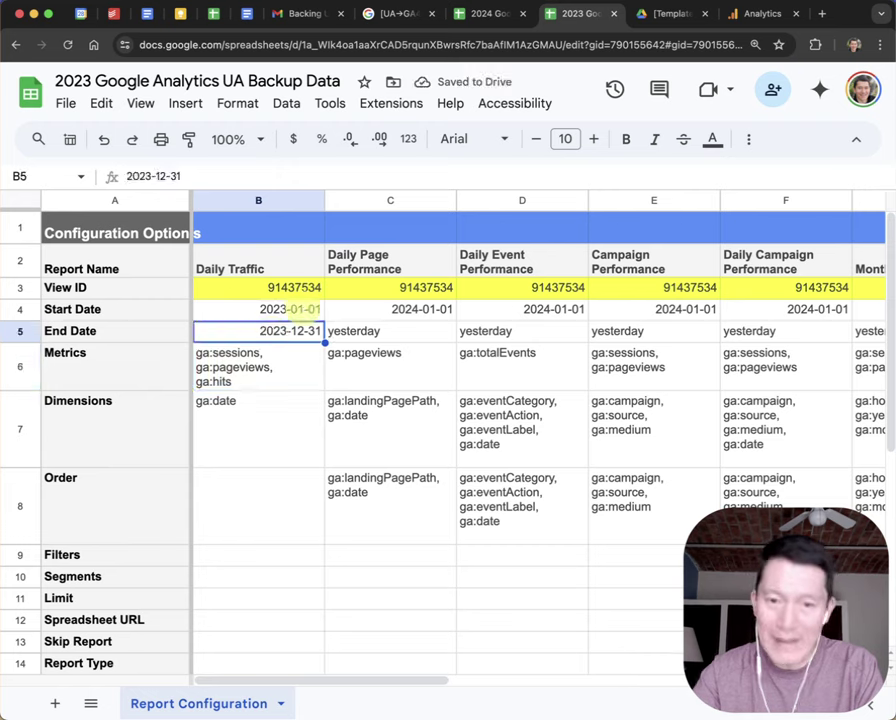
pyautogui.hotkey('ctrl', 'c')
pyautogui.press('Right')
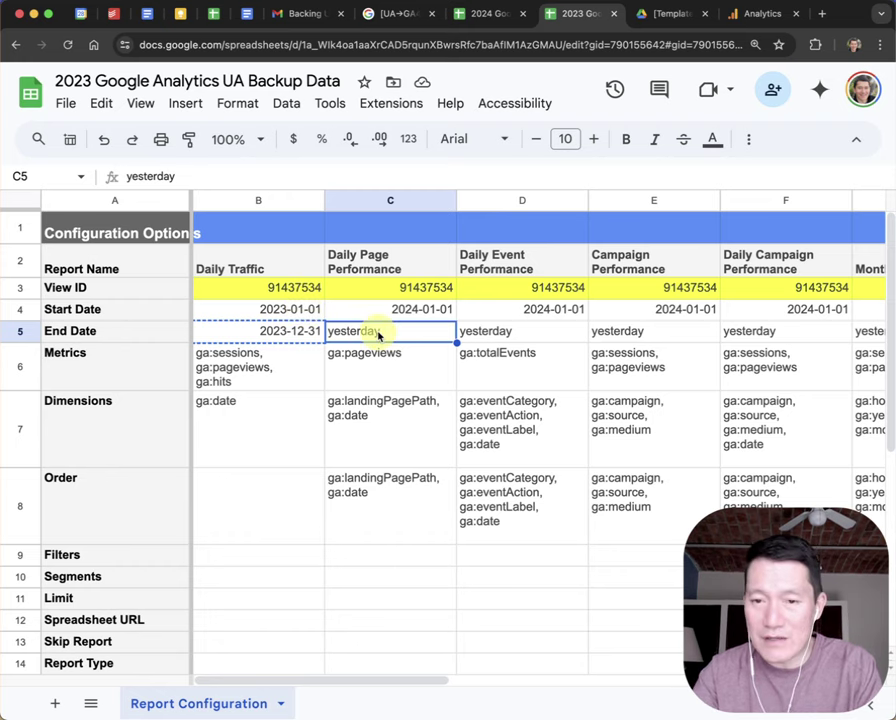
pyautogui.hotkey('shift', 'Right')
pyautogui.hotkey('shift', 'Right')
pyautogui.hotkey('shift', 'Right')
pyautogui.hotkey('shift', 'Right')
pyautogui.hotkey('shift', 'Right')
pyautogui.hotkey('shift', 'Right')
pyautogui.hotkey('shift', 'Right')
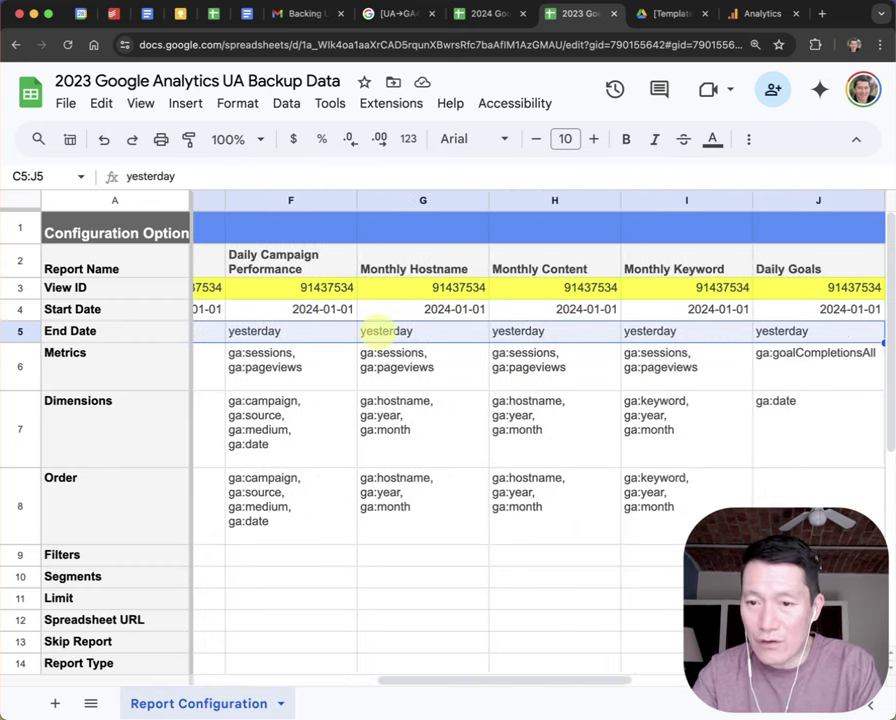
pyautogui.hotkey('shift', 'Right')
pyautogui.hotkey('shift', 'Right')
pyautogui.hotkey('shift', 'Left')
pyautogui.hotkey('shift', 'Left')
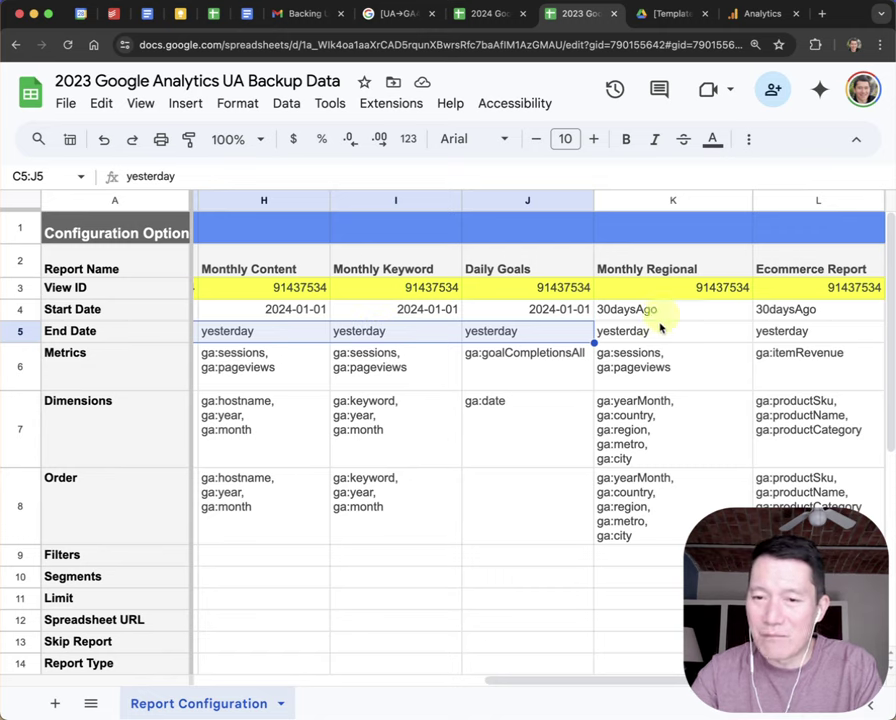
pyautogui.hotkey('ctrl', 'v')
pyautogui.click(566, 336)
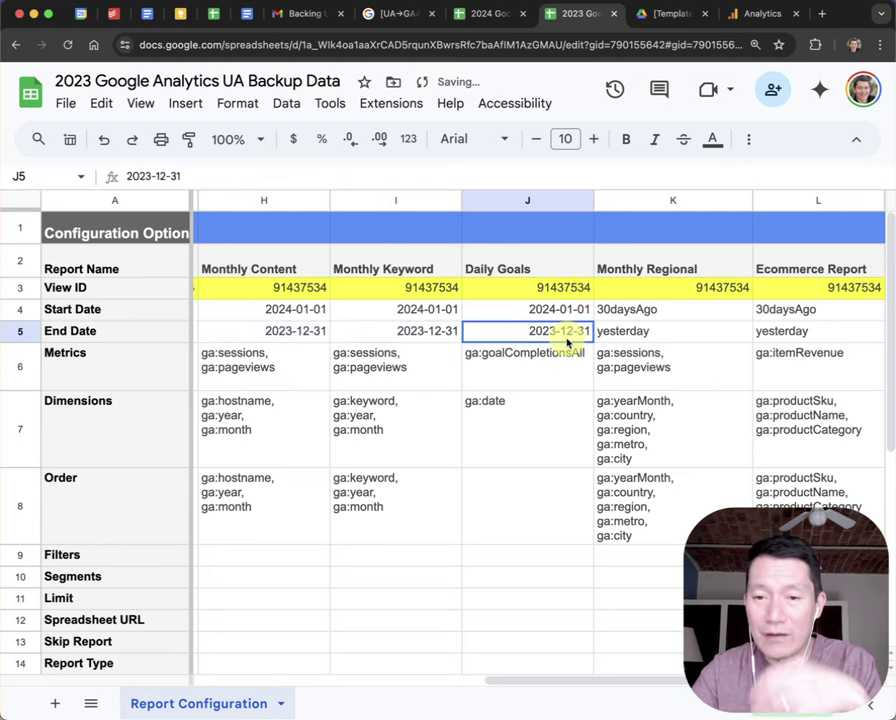
# Copy the Daily Traffic report's start and end dates, 2023-01-01 and 2023-12-31 (B4:B5).
pyautogui.hscroll(-10, 530, 334)
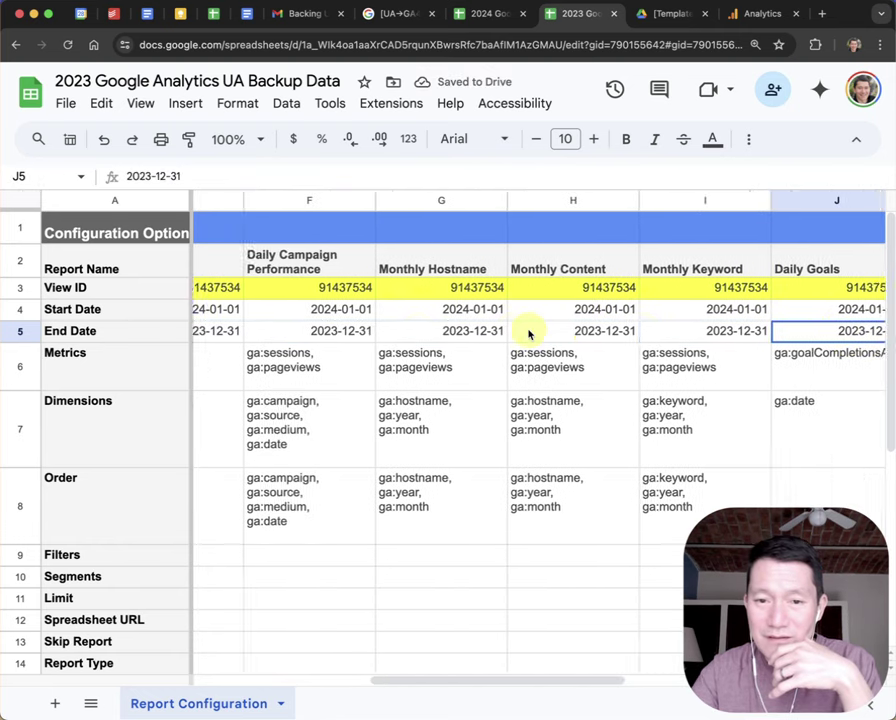
pyautogui.click(292, 314)
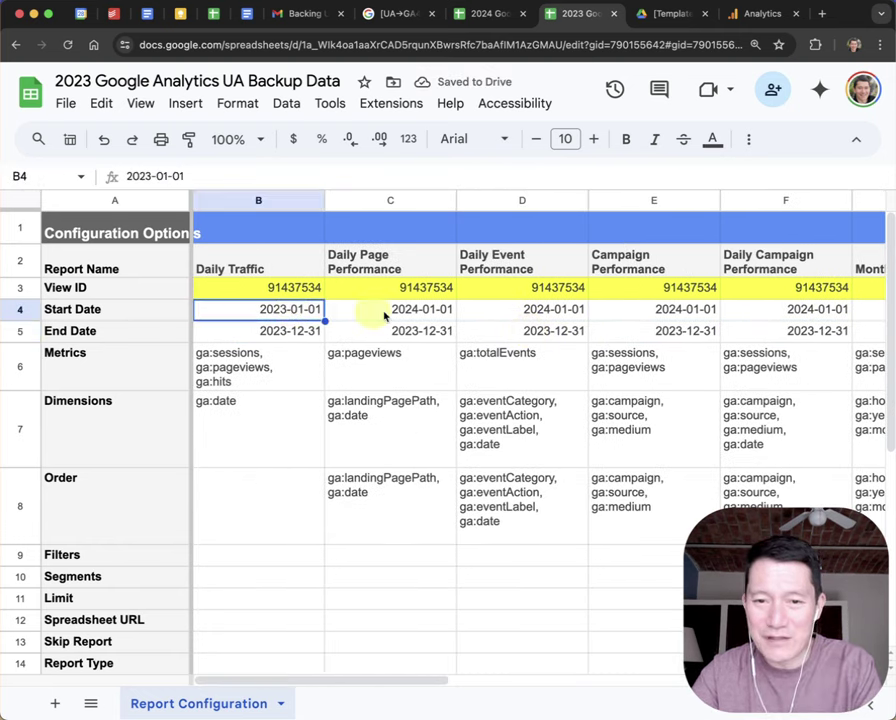
pyautogui.click(305, 336)
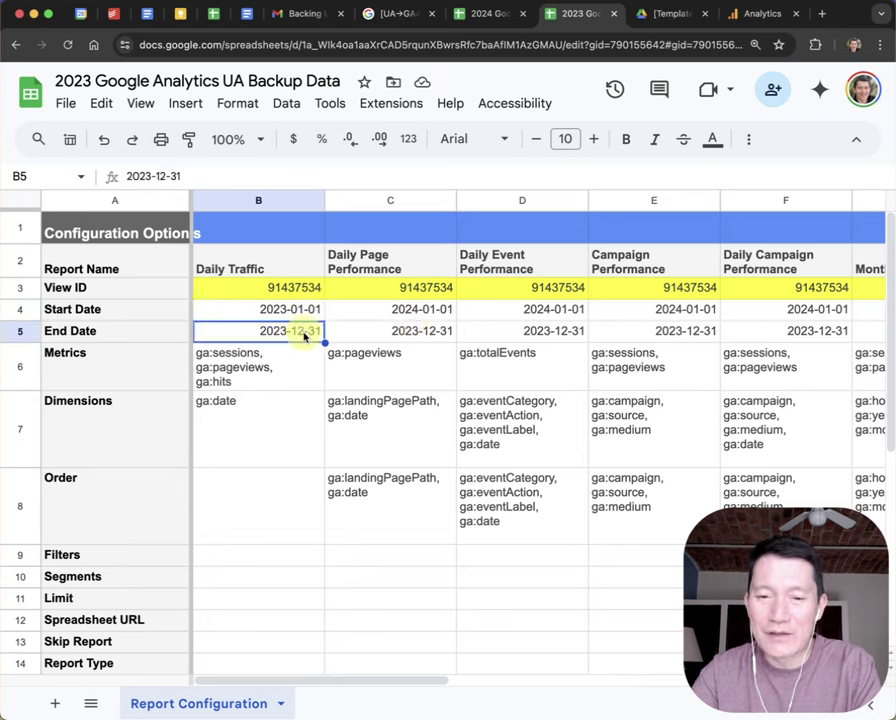
pyautogui.click(301, 314)
pyautogui.hotkey('shift', 'Down')
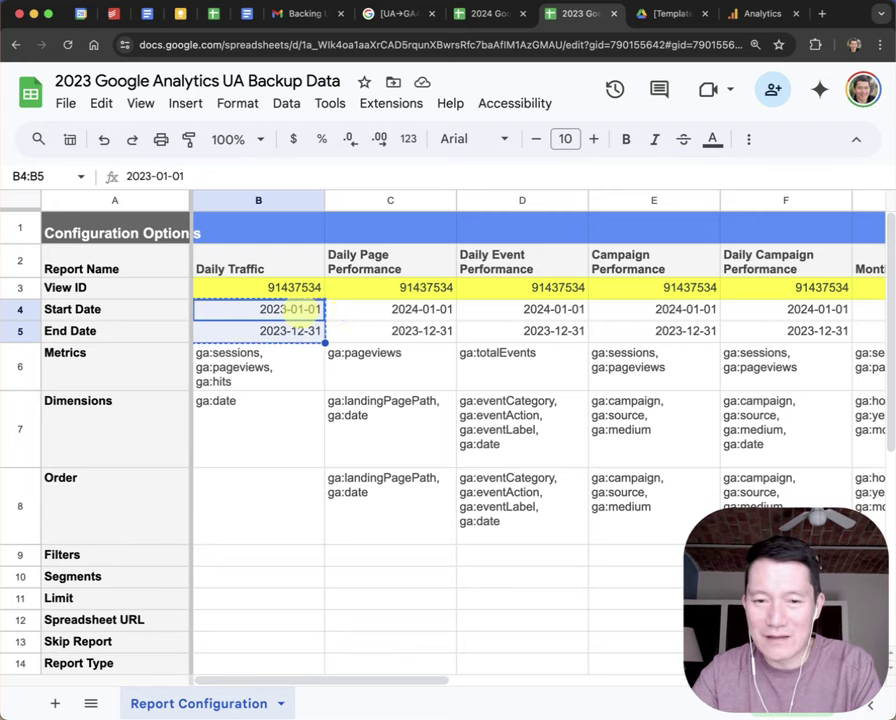
# Paste the copied start and end dates over the reports from Daily Page Performance through Daily Goals (C4:J5).
pyautogui.click(383, 315)
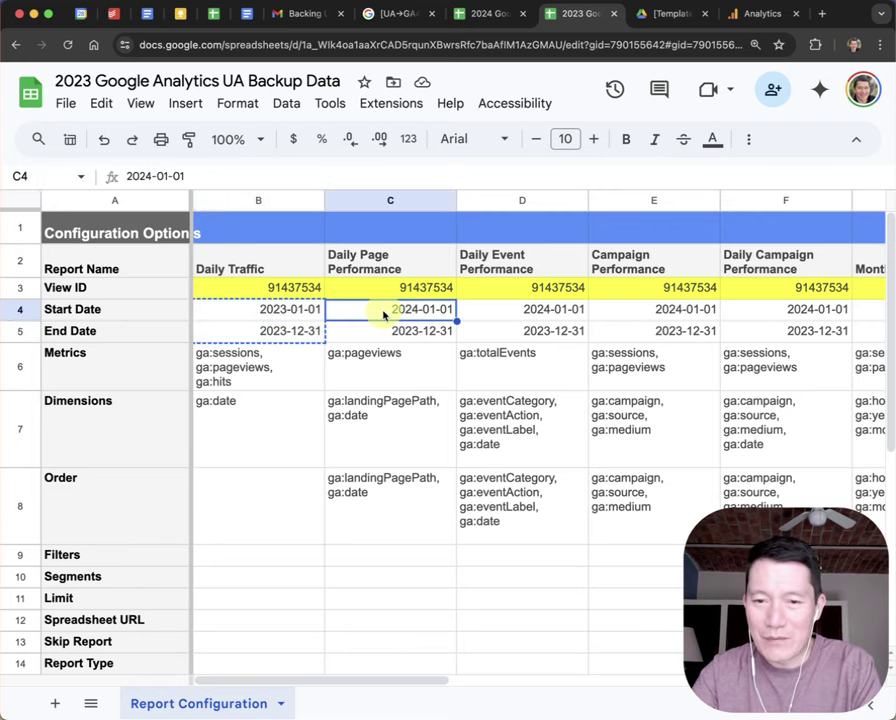
pyautogui.hotkey('shift', 'Down')
pyautogui.hotkey('shift', 'Right')
pyautogui.hotkey('shift', 'Right')
pyautogui.hotkey('shift', 'Right')
pyautogui.hotkey('shift', 'Right')
pyautogui.hotkey('shift', 'Right')
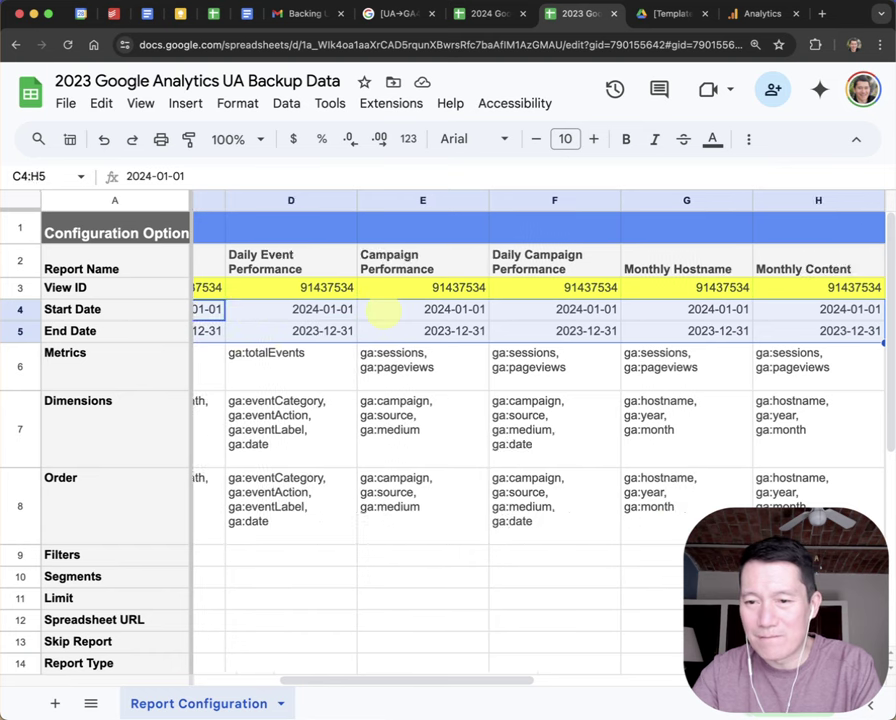
pyautogui.hotkey('shift', 'Right')
pyautogui.hotkey('shift', 'Right')
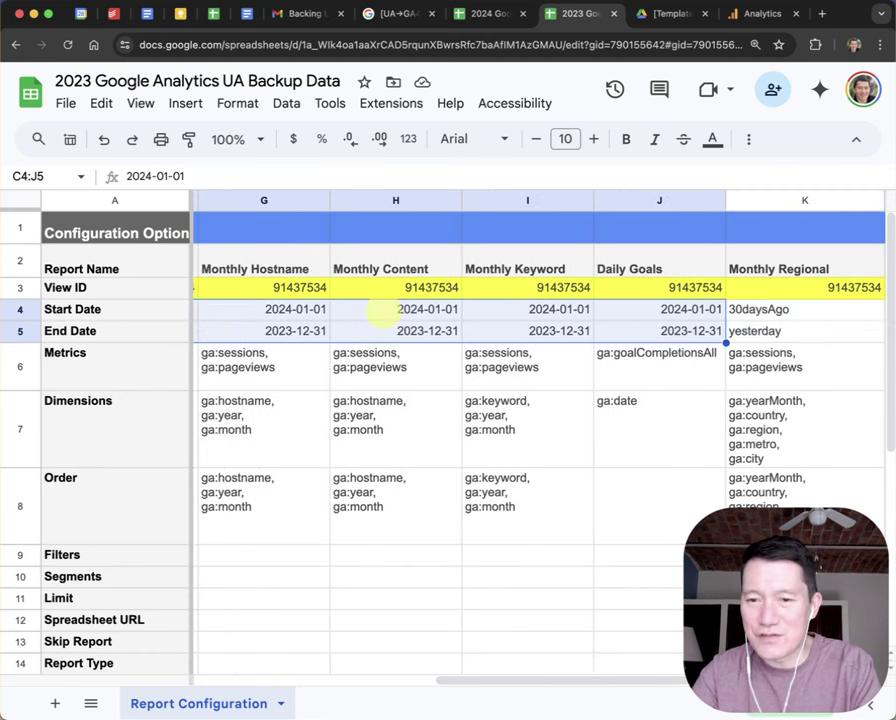
pyautogui.press('super+v')
pyautogui.click(655, 316)
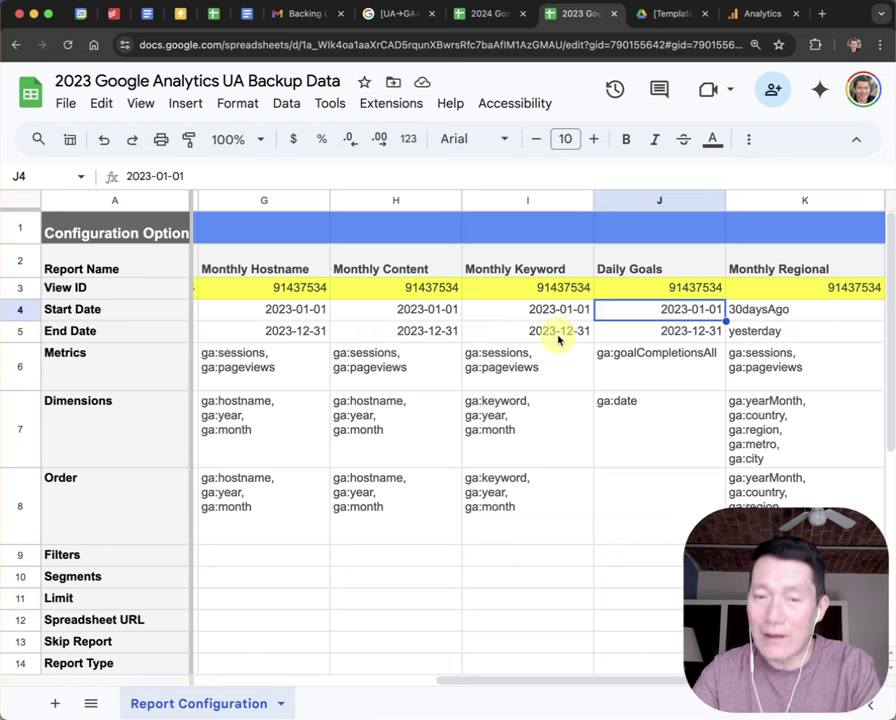
# Run the Google Analytics reports in the 2023 backup spreadsheet.
pyautogui.click(408, 106)
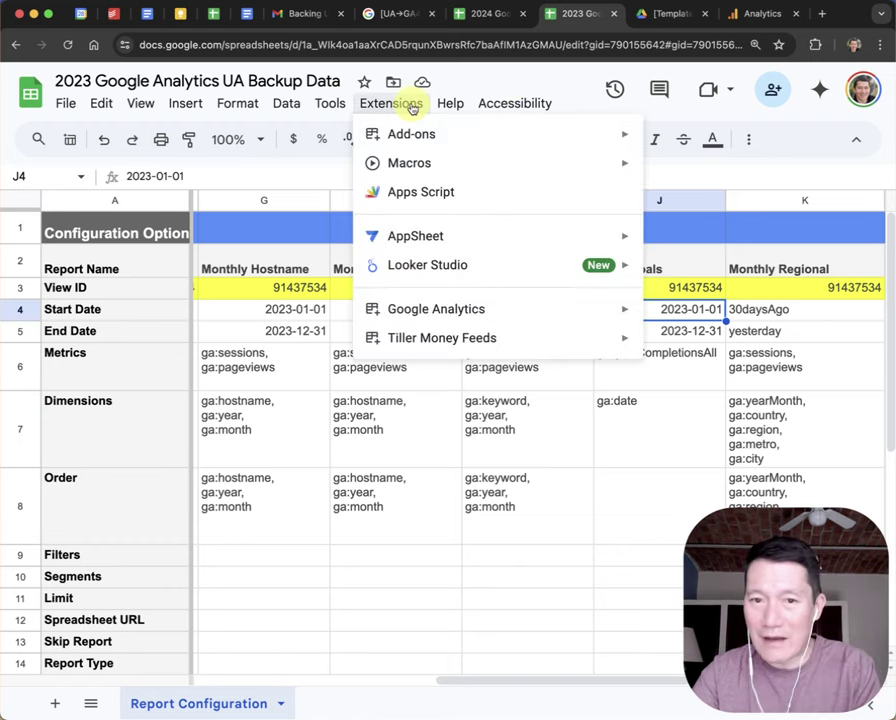
pyautogui.moveTo(486, 314)
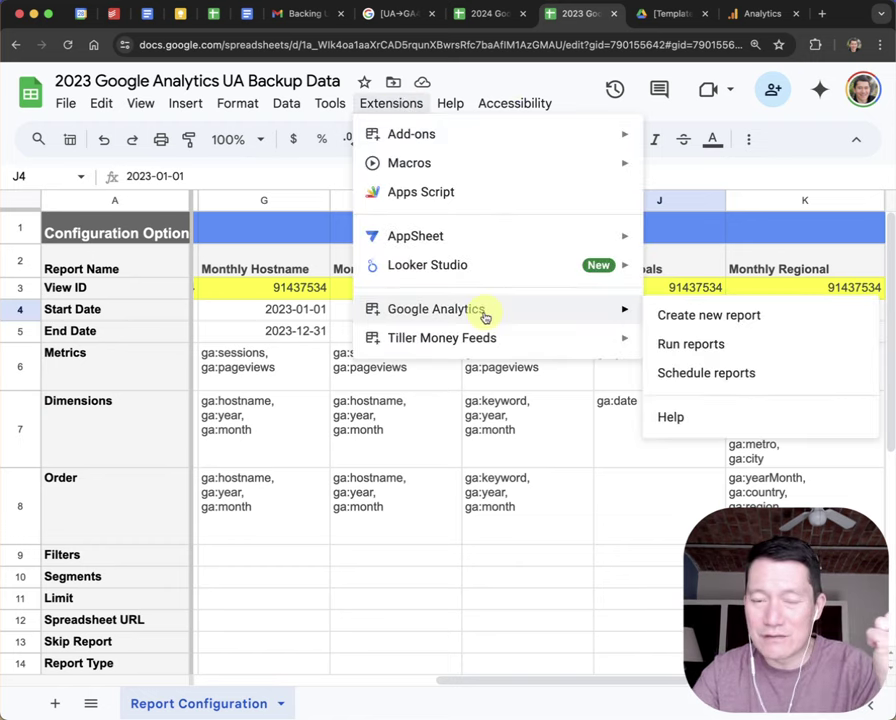
pyautogui.click(690, 344)
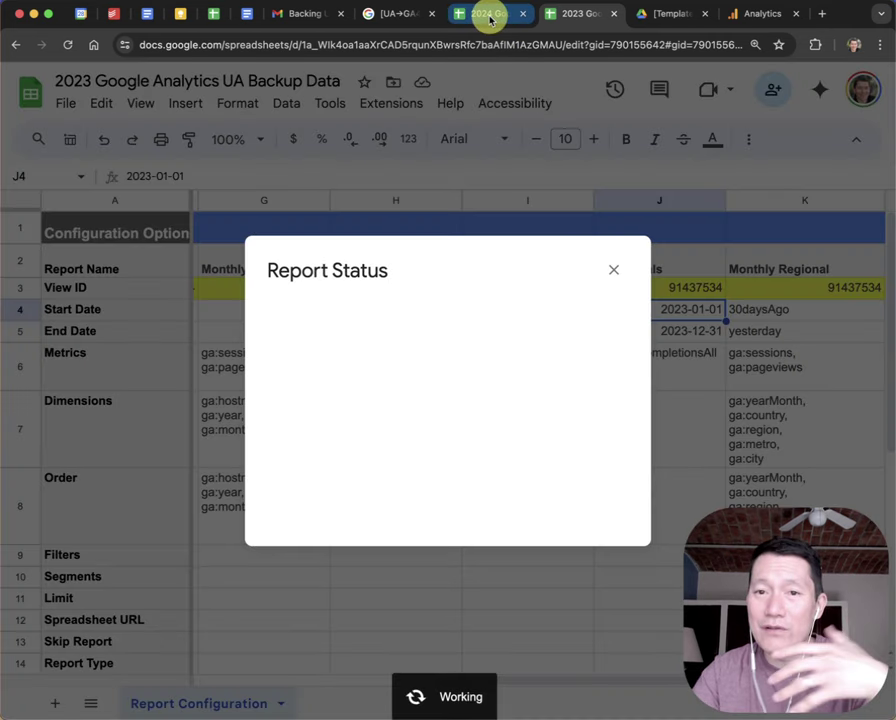
# Switch to the 2024 backup and review its Daily Page Performance and Daily Traffic report sheets.
pyautogui.click(488, 15)
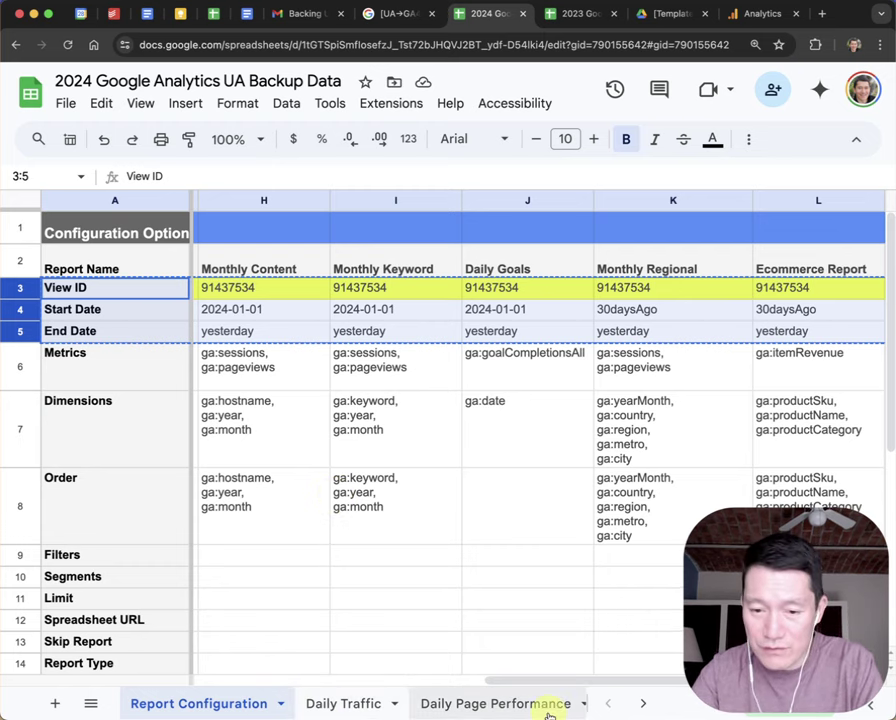
pyautogui.click(441, 705)
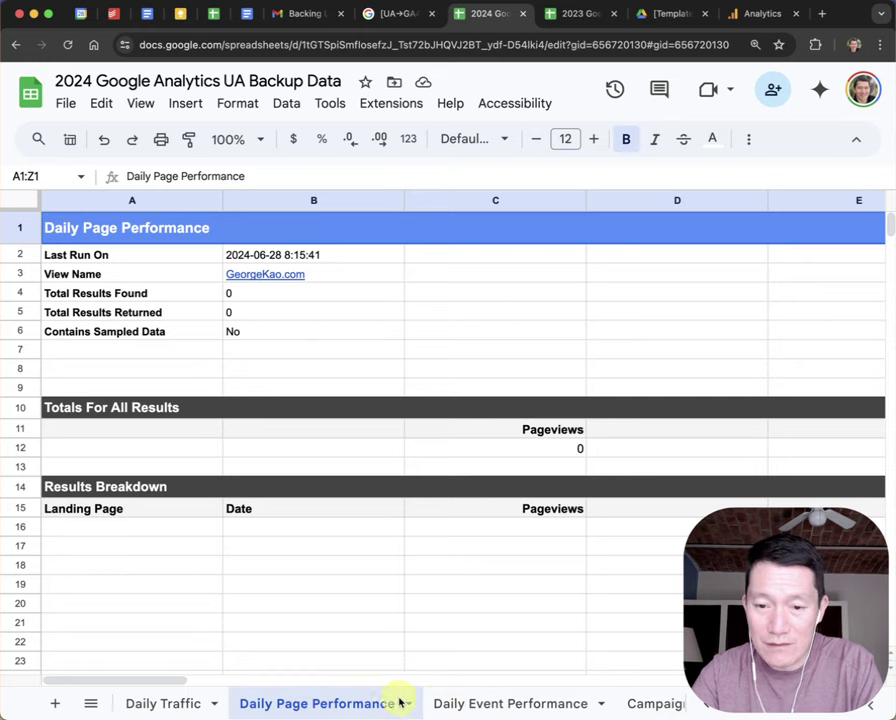
pyautogui.click(176, 704)
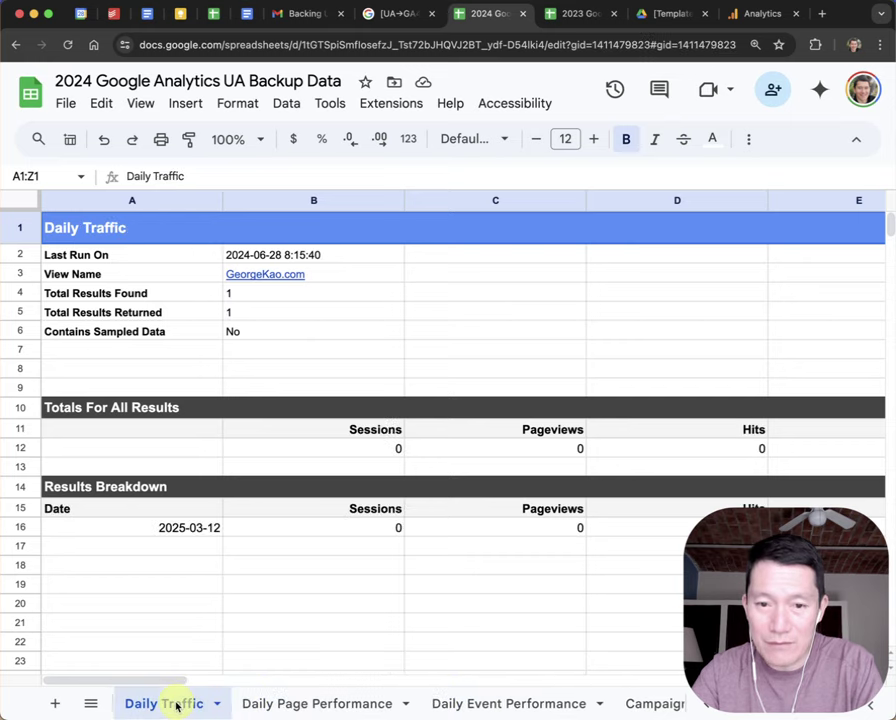
pyautogui.click(276, 706)
pyautogui.scroll(-3, 352, 420)
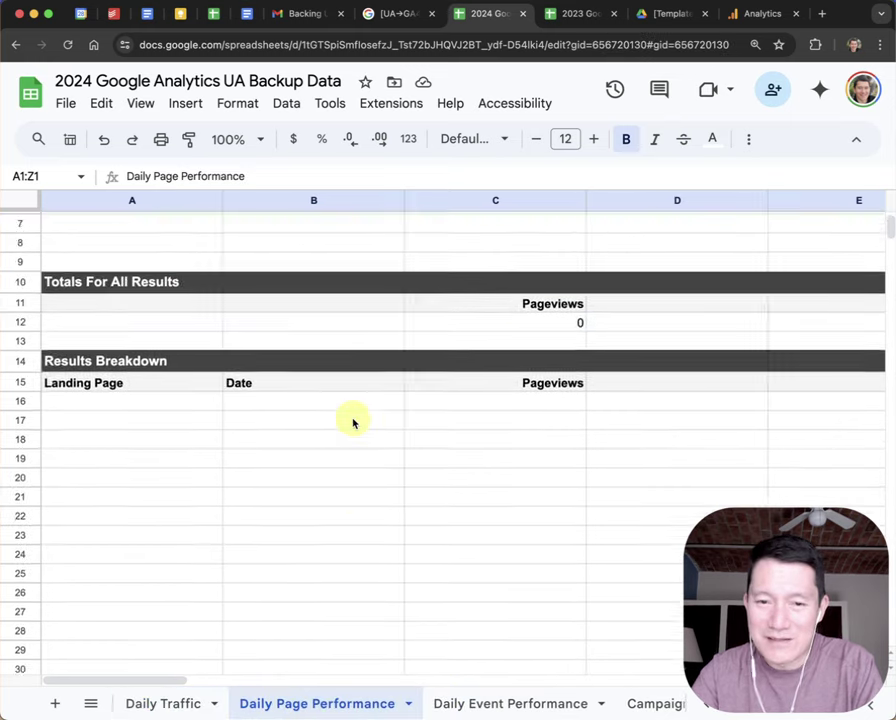
pyautogui.scroll(3, 352, 420)
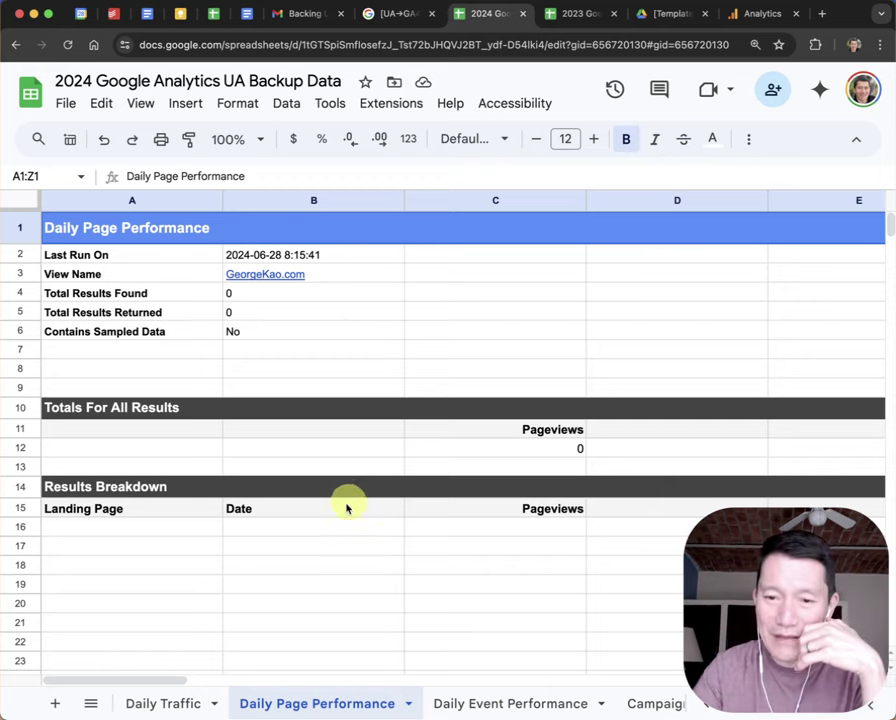
# Return to the 2023 backup, dismiss the report status and open the Daily Page Performance sheet at its total results found.
pyautogui.click(573, 16)
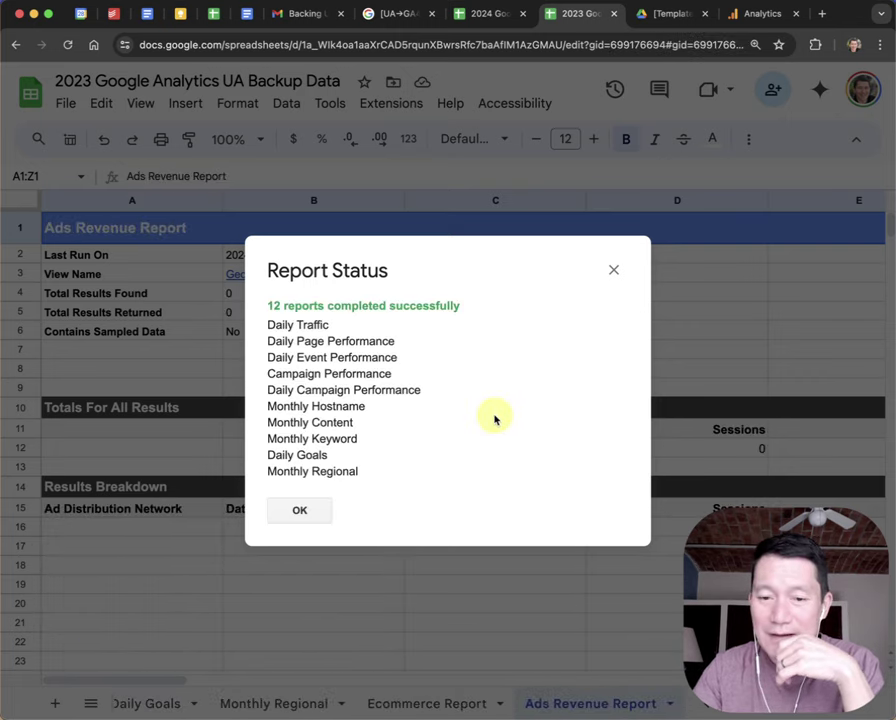
pyautogui.click(292, 512)
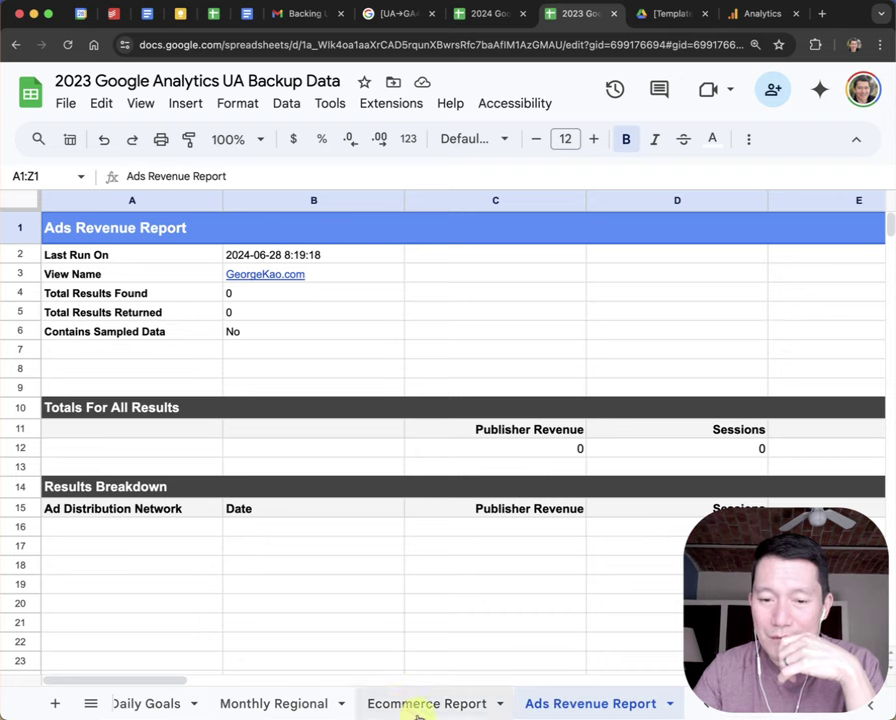
pyautogui.scroll(3, 418, 704)
pyautogui.scroll(5, 417, 710)
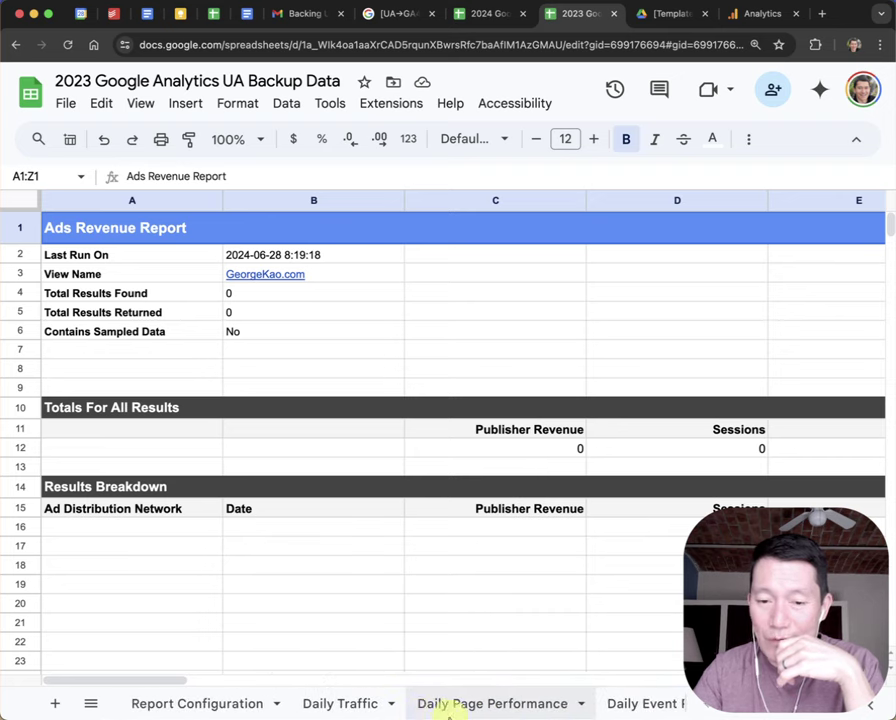
pyautogui.click(449, 706)
pyautogui.click(242, 295)
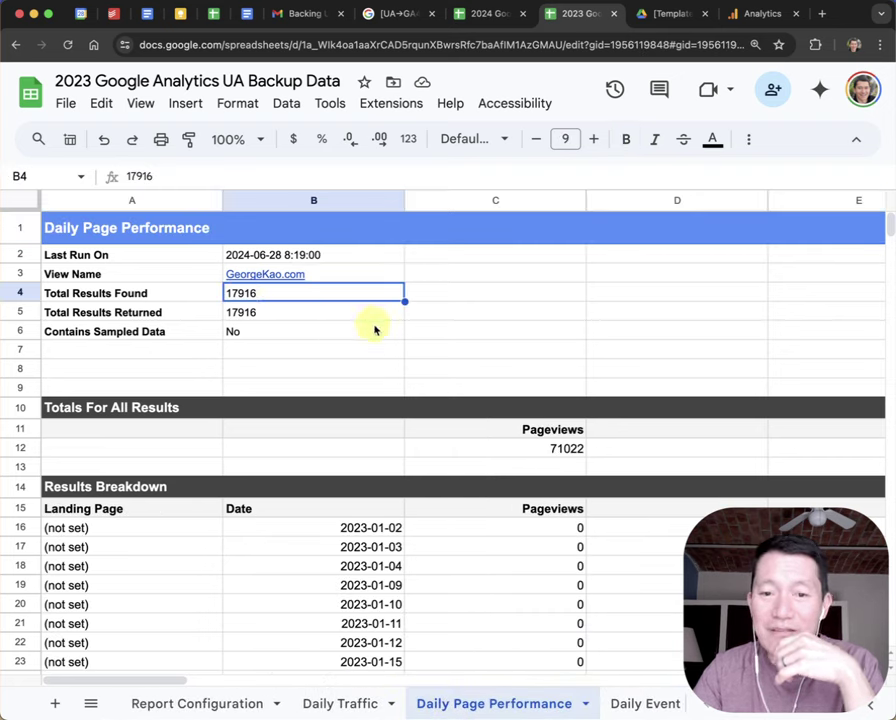
# Examine the 2023 Daily Page Performance results, checking landing pages, dates and pageviews throughout the breakdown.
pyautogui.scroll(-15, 463, 423)
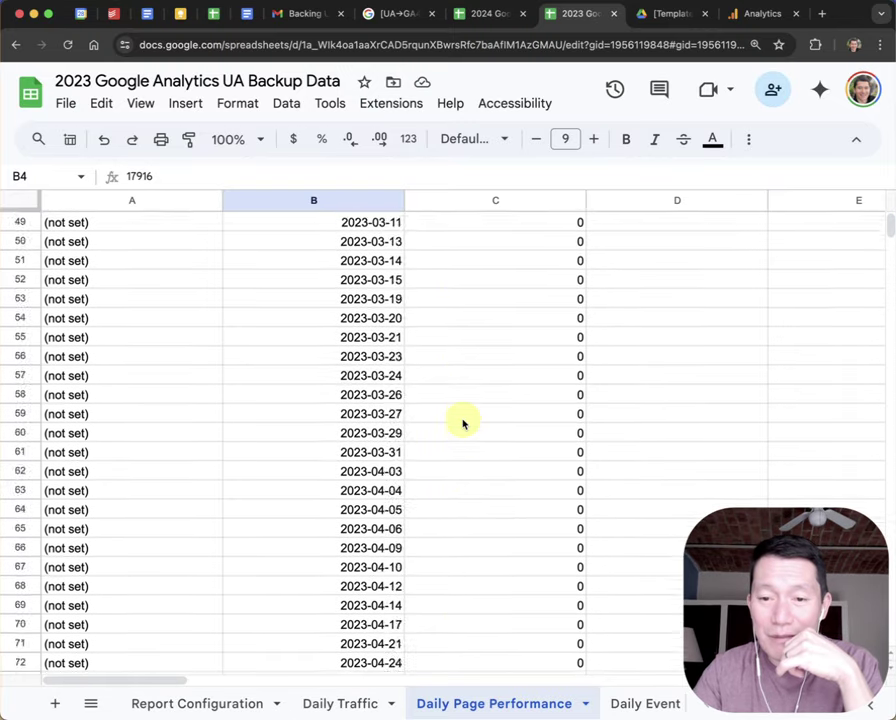
pyautogui.scroll(-8, 463, 423)
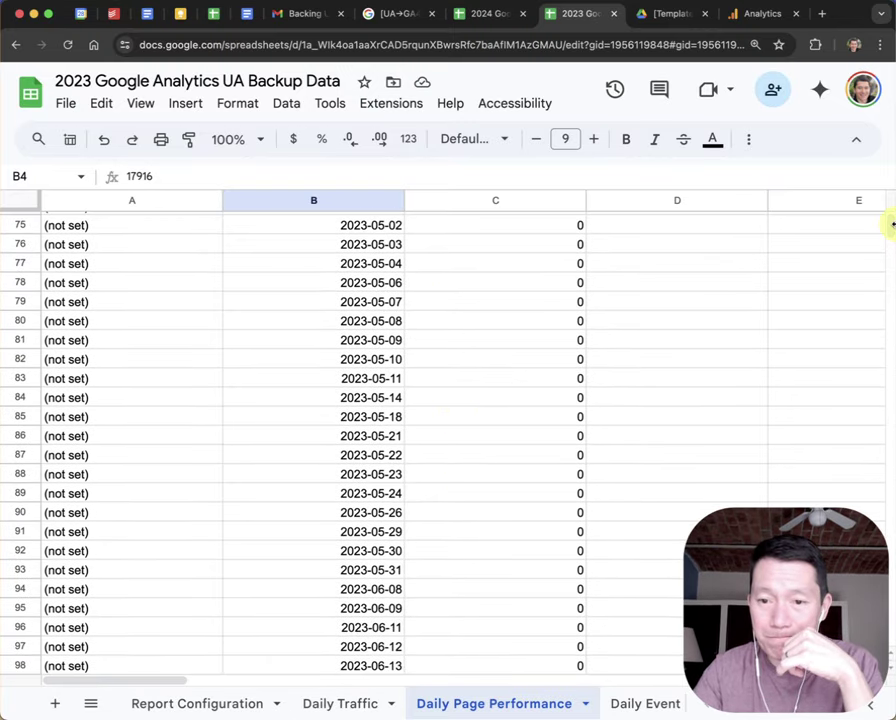
pyautogui.moveTo(880, 235); pyautogui.dragTo(848, 350)
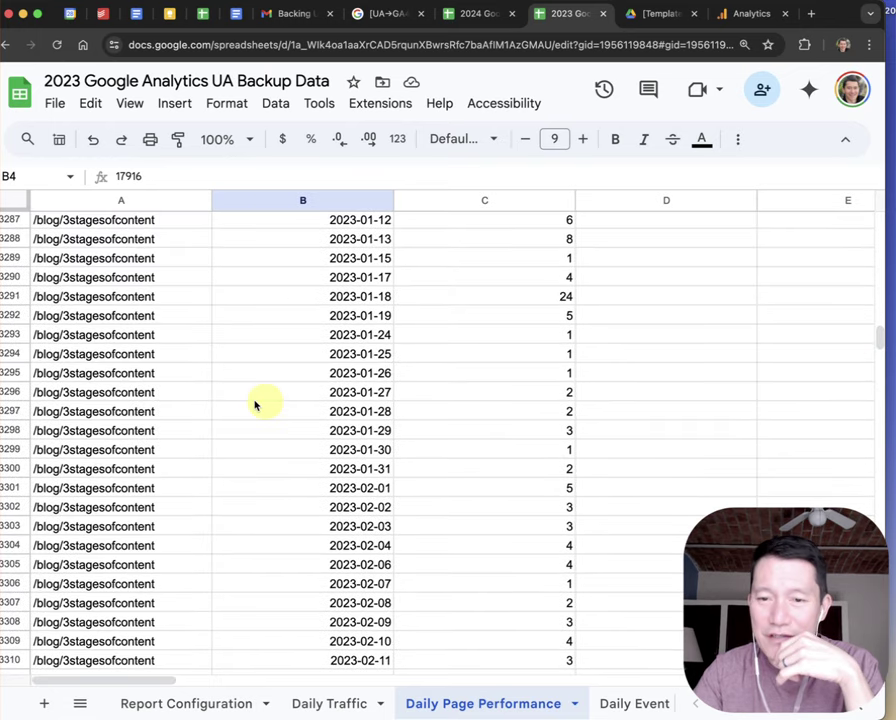
pyautogui.click(502, 377)
pyautogui.click(390, 411)
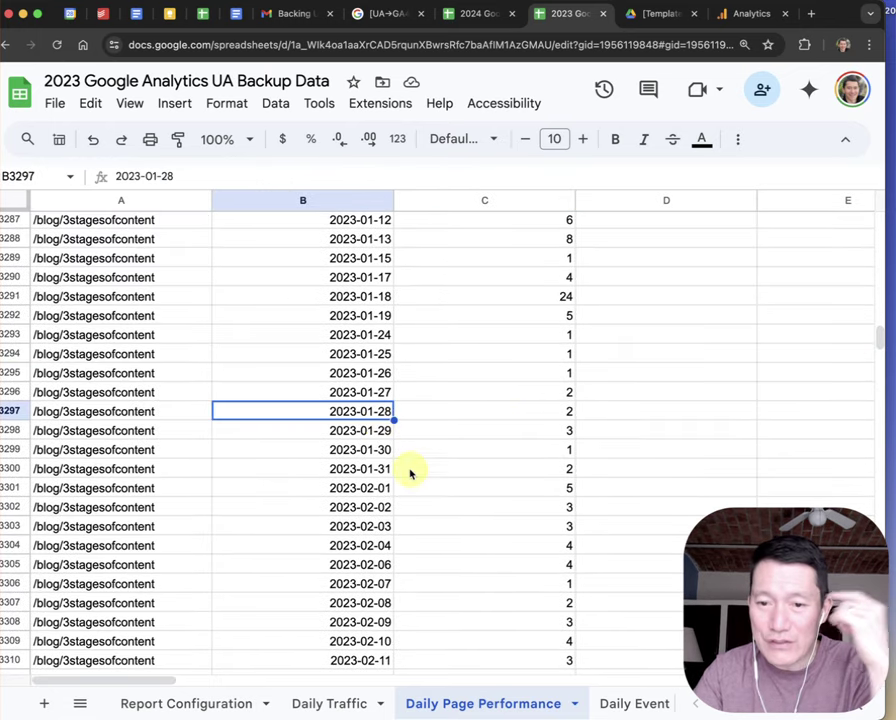
pyautogui.click(430, 469)
pyautogui.click(447, 490)
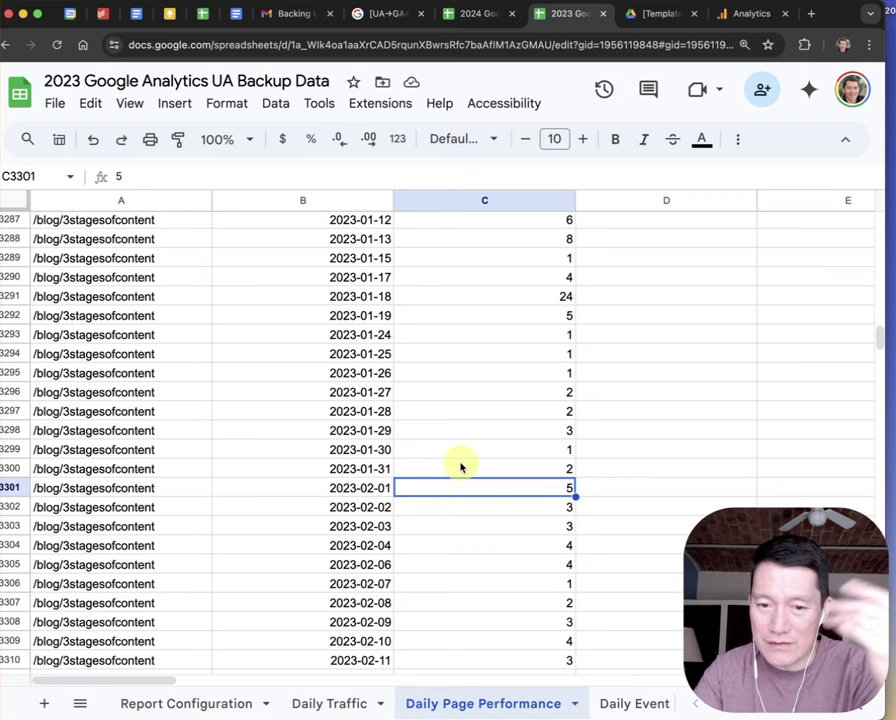
pyautogui.moveTo(876, 340); pyautogui.dragTo(877, 358)
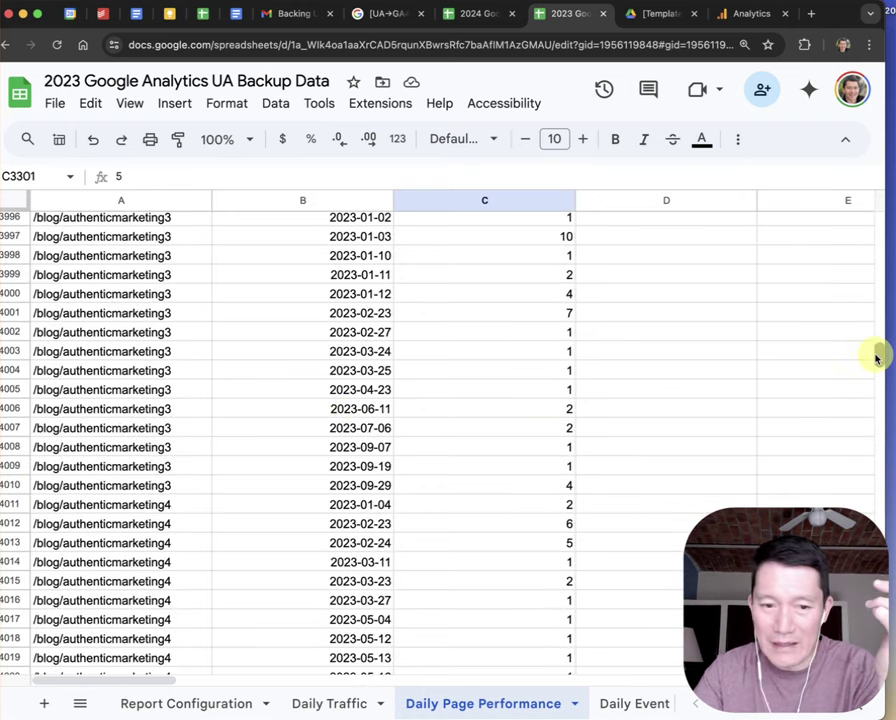
pyautogui.click(352, 465)
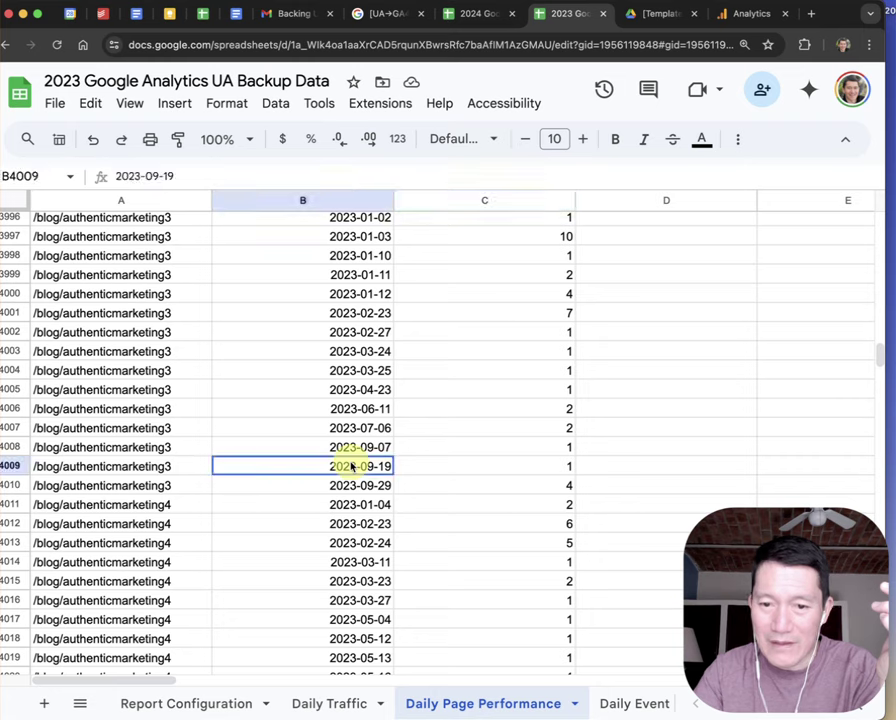
pyautogui.click(508, 491)
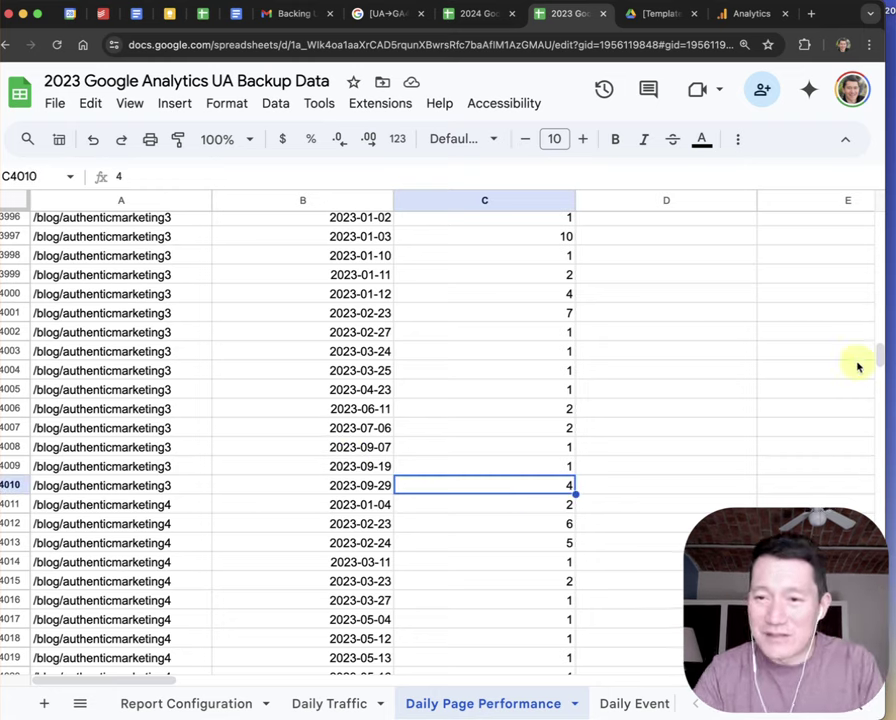
pyautogui.moveTo(880, 356); pyautogui.dragTo(803, 714)
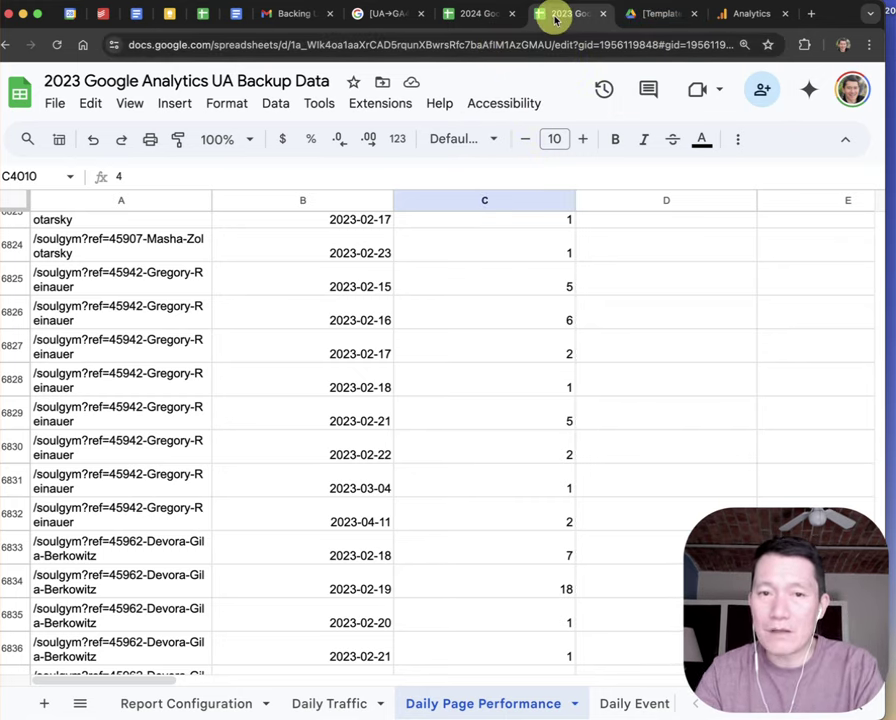
# Open Google Drive in a new browser tab and show the recent files.
pyautogui.hotkey('ctrl', 't')
pyautogui.write('dri')
pyautogui.press('Return')
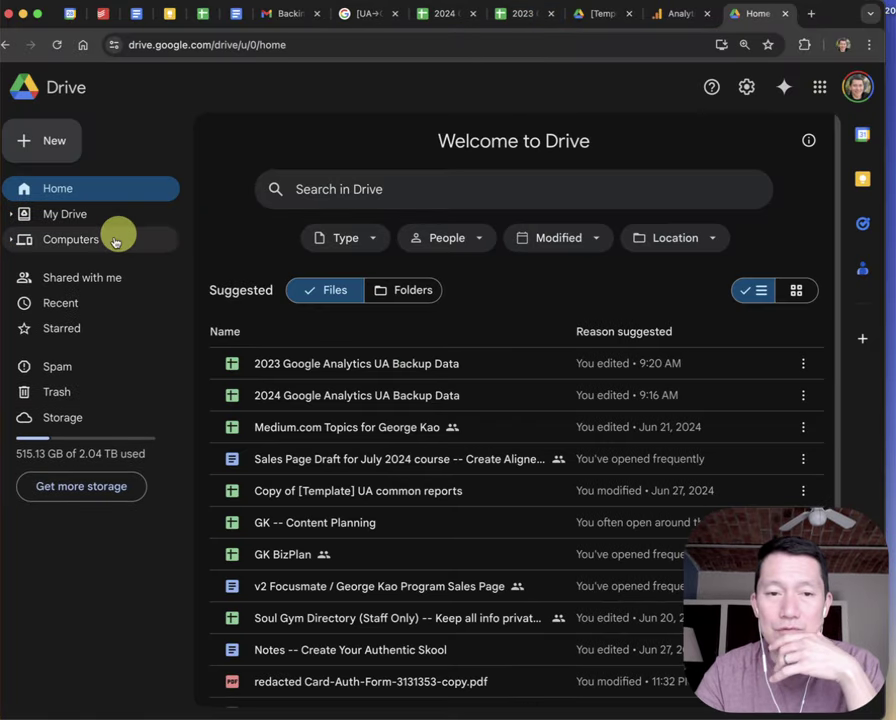
pyautogui.click(70, 303)
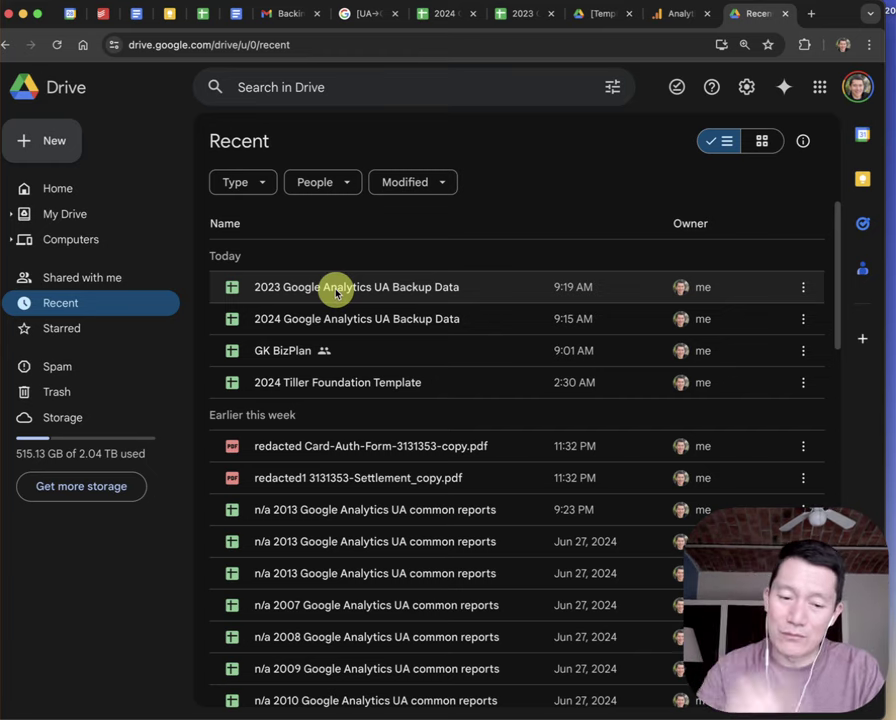
# Select the 2023 and 2024 Google Analytics UA Backup Data files plus the first two n/a 2013 Google Analytics UA common reports files.
pyautogui.click(337, 293)
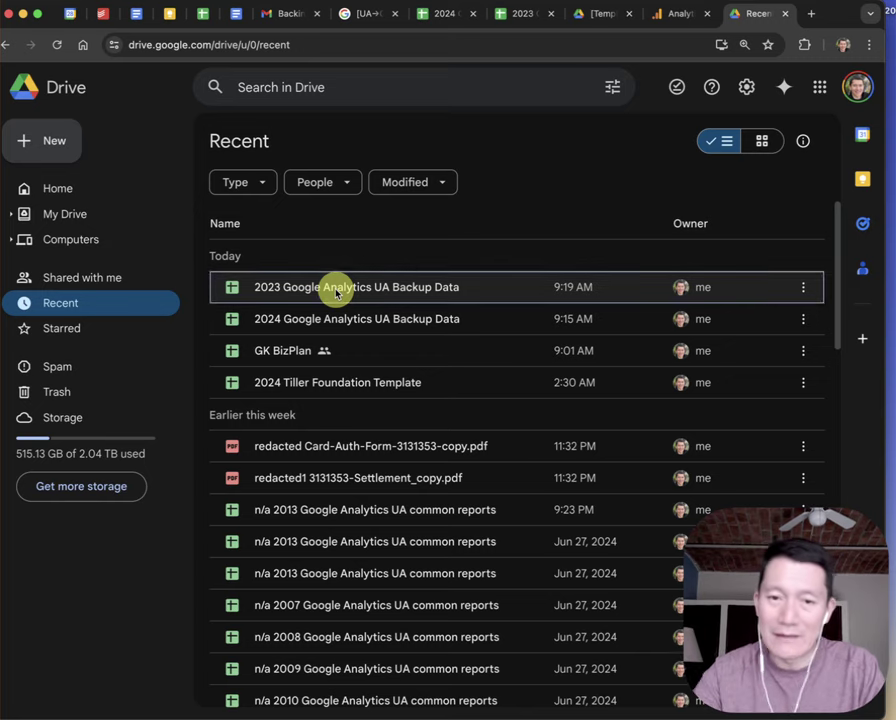
pyautogui.click(337, 293)
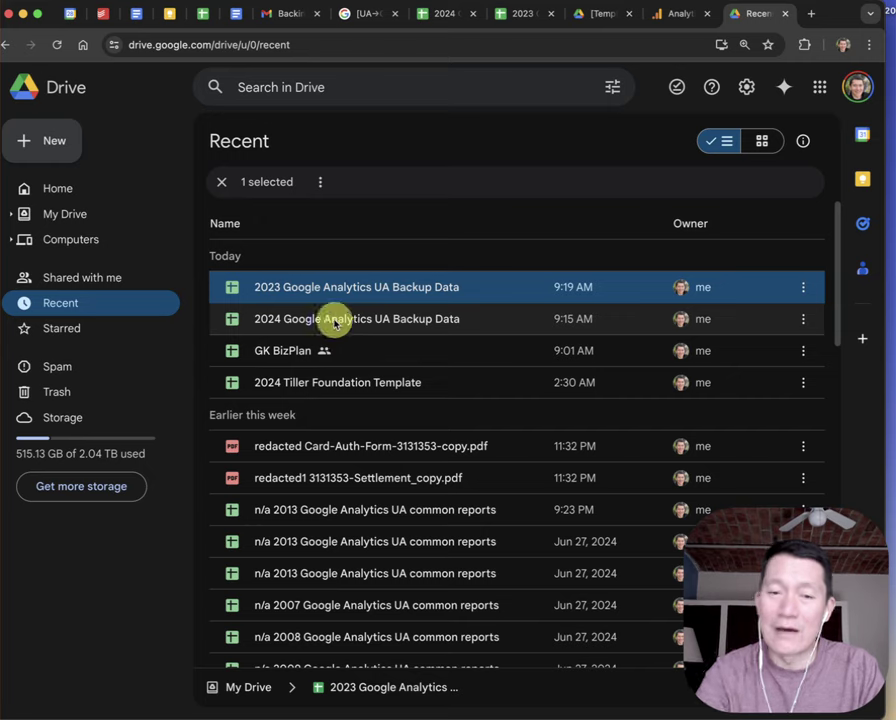
pyautogui.keyDown('shift'); pyautogui.click(335, 320); pyautogui.keyUp('shift')
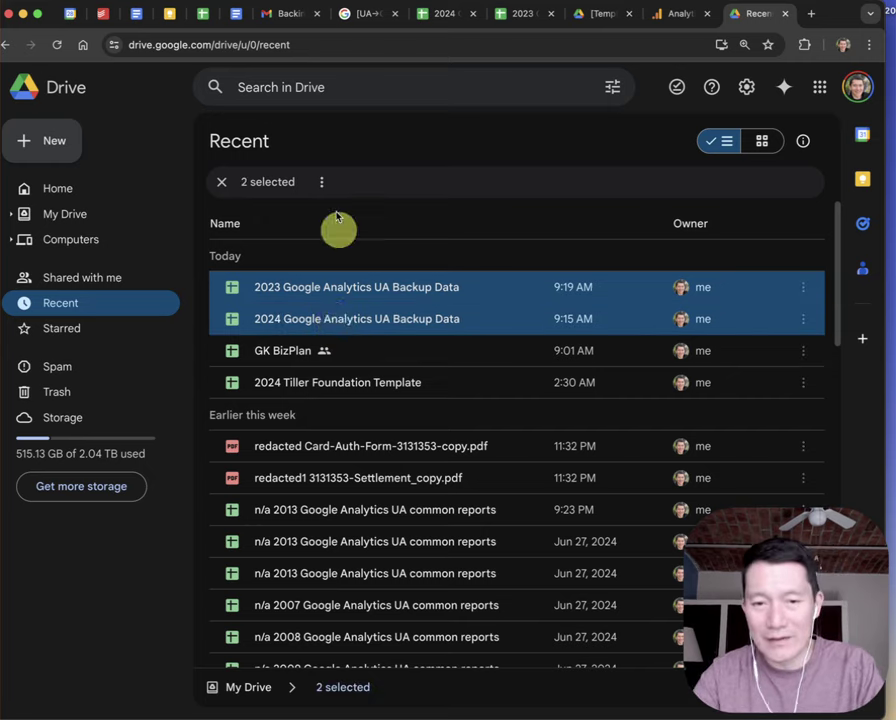
pyautogui.keyDown('super'); pyautogui.click(330, 516); pyautogui.keyUp('super')
pyautogui.keyDown('super'); pyautogui.click(340, 540); pyautogui.keyUp('super')
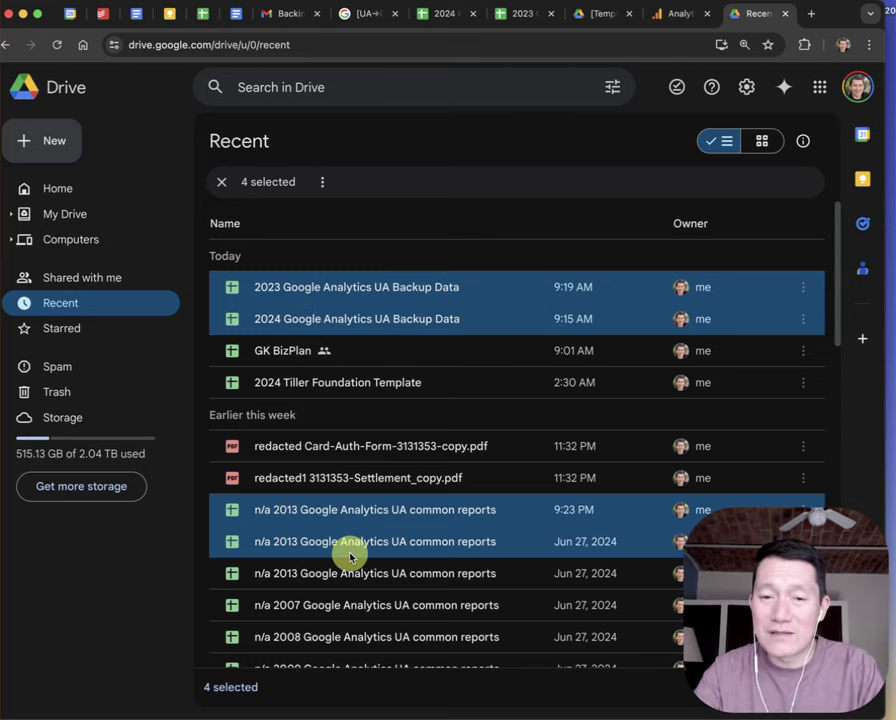
# Begin moving the four selected files and browse all locations into My Drive for the destination.
pyautogui.click(324, 184)
pyautogui.moveTo(397, 404)
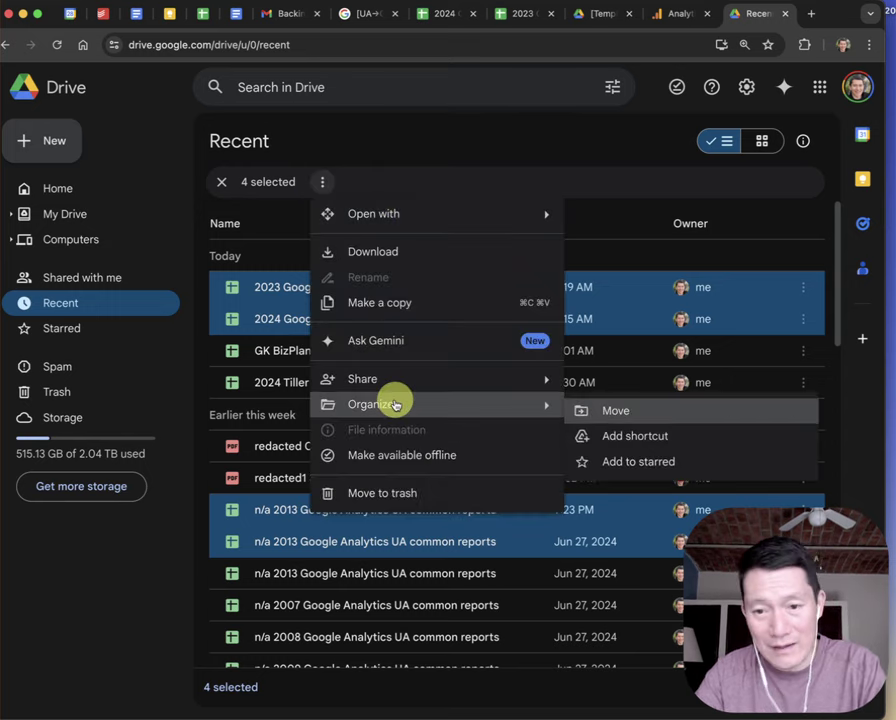
pyautogui.click(612, 410)
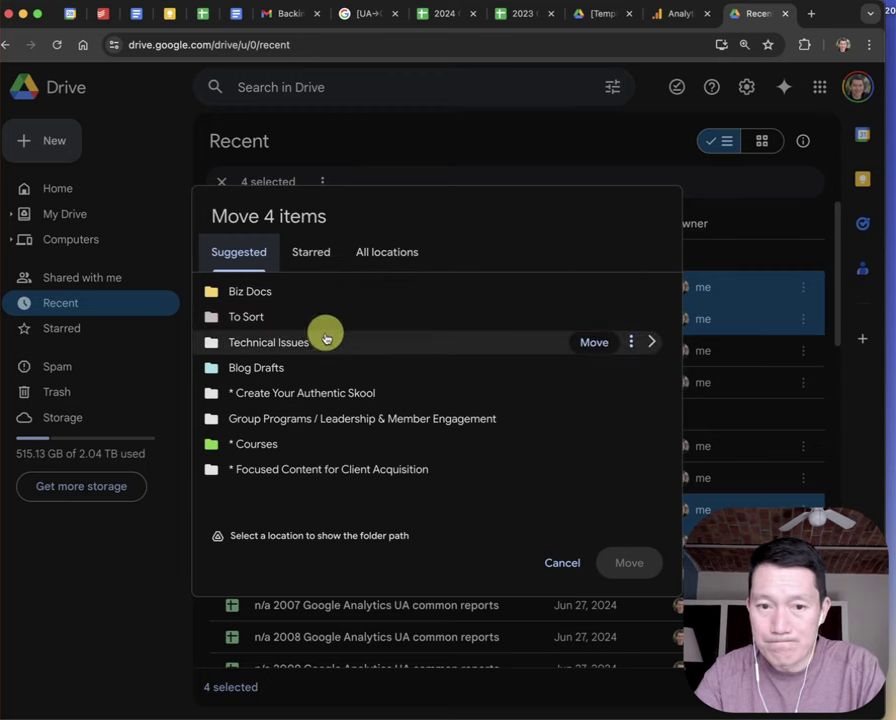
pyautogui.click(389, 251)
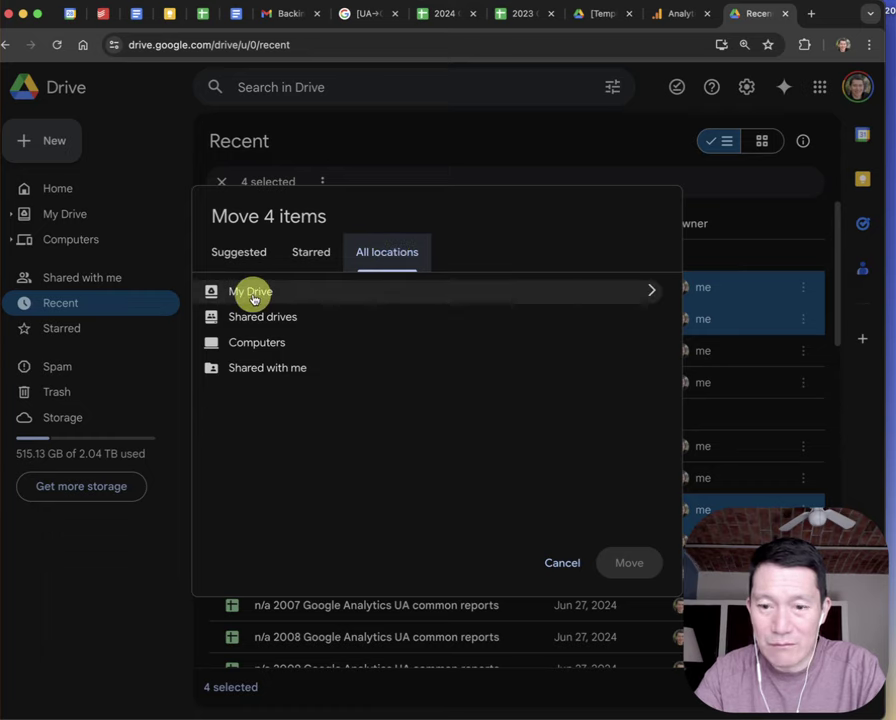
pyautogui.click(251, 295)
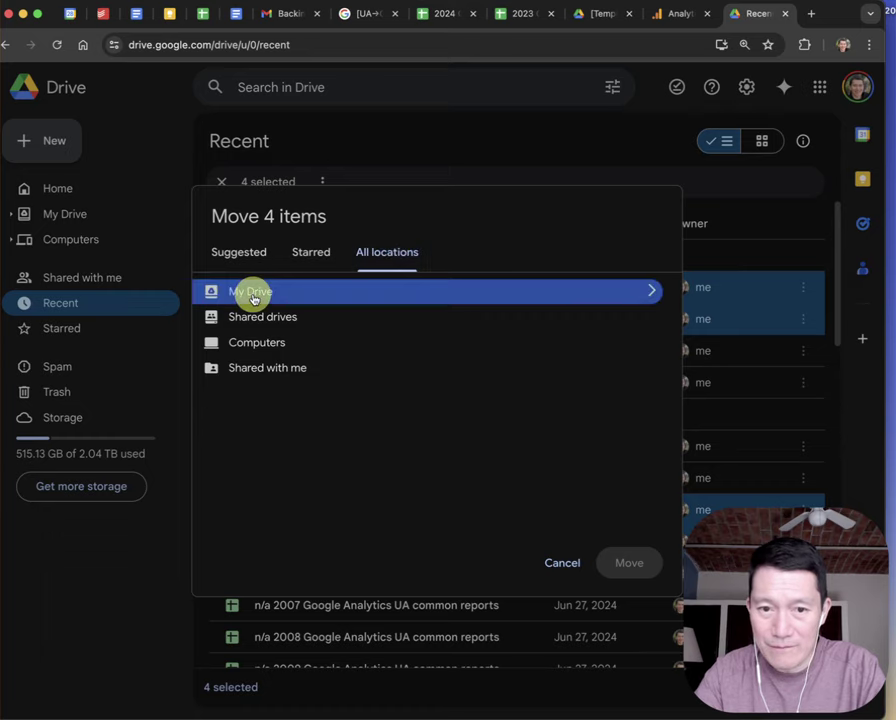
pyautogui.click(651, 293)
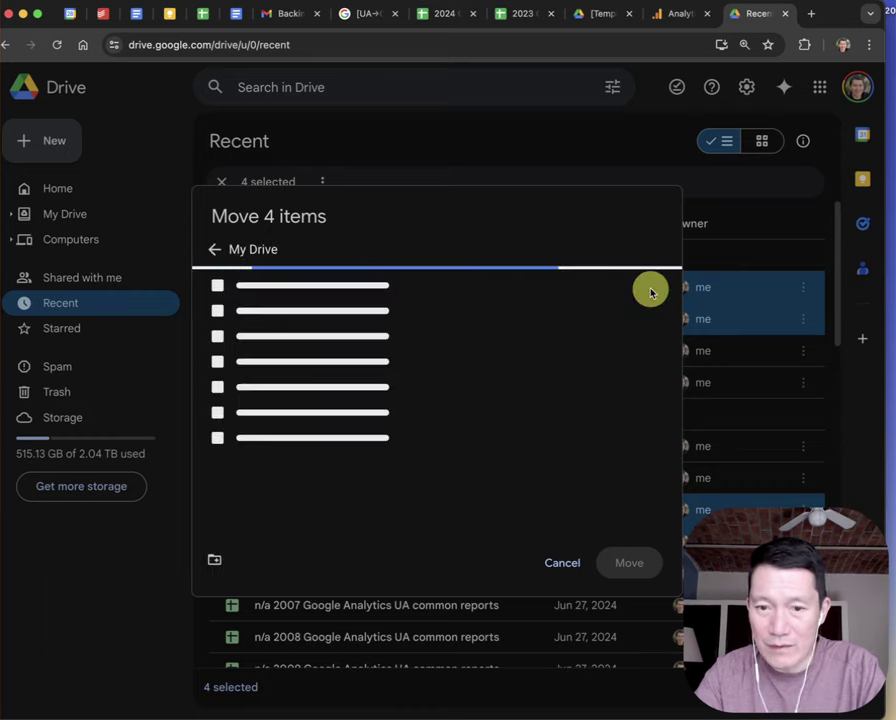
# Create a folder named Google Analytics UA Backup until 2024 in My Drive and move the selected files into it.
pyautogui.click(214, 563)
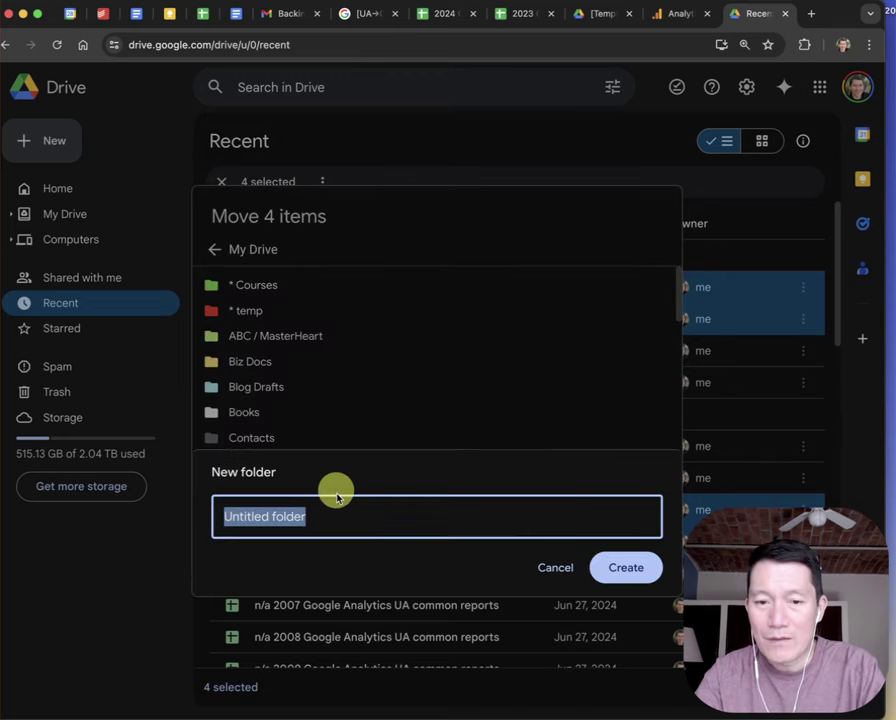
pyautogui.write('Google A')
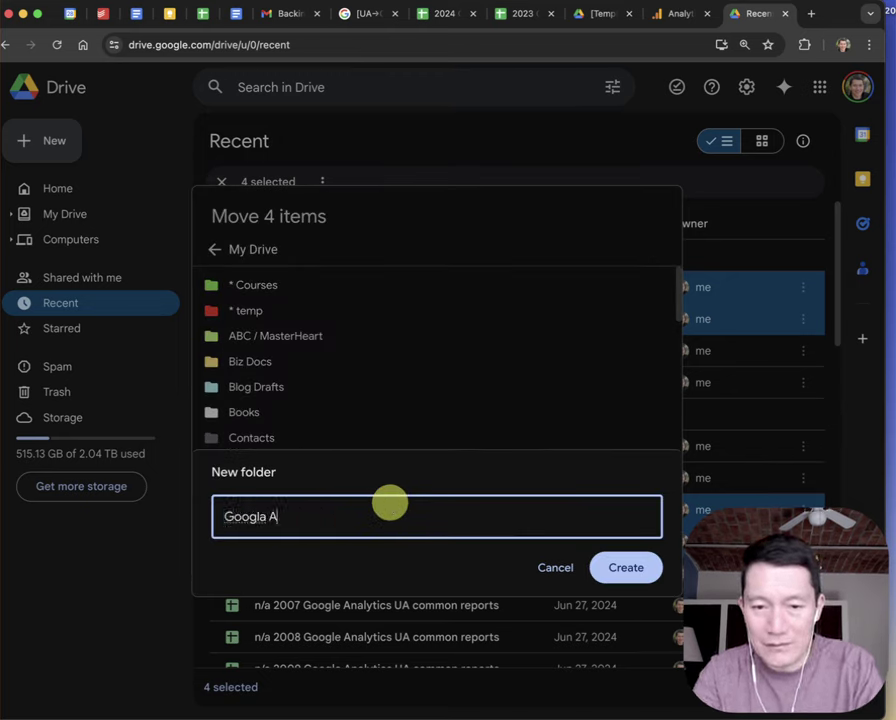
pyautogui.press('BackSpace')
pyautogui.press('BackSpace')
pyautogui.write('Analytics UA Backup unt')
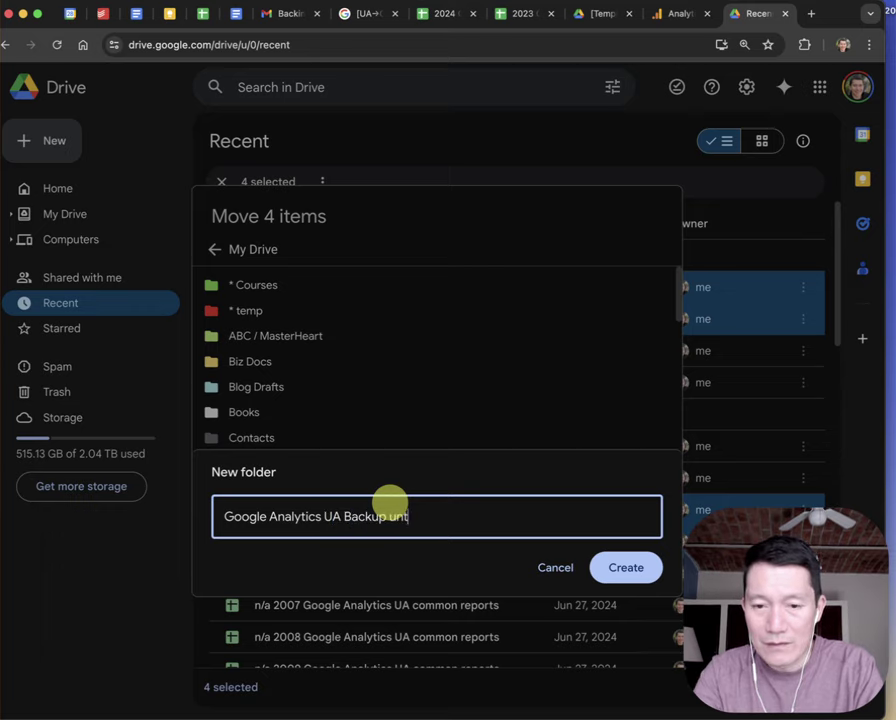
pyautogui.write('il 2024')
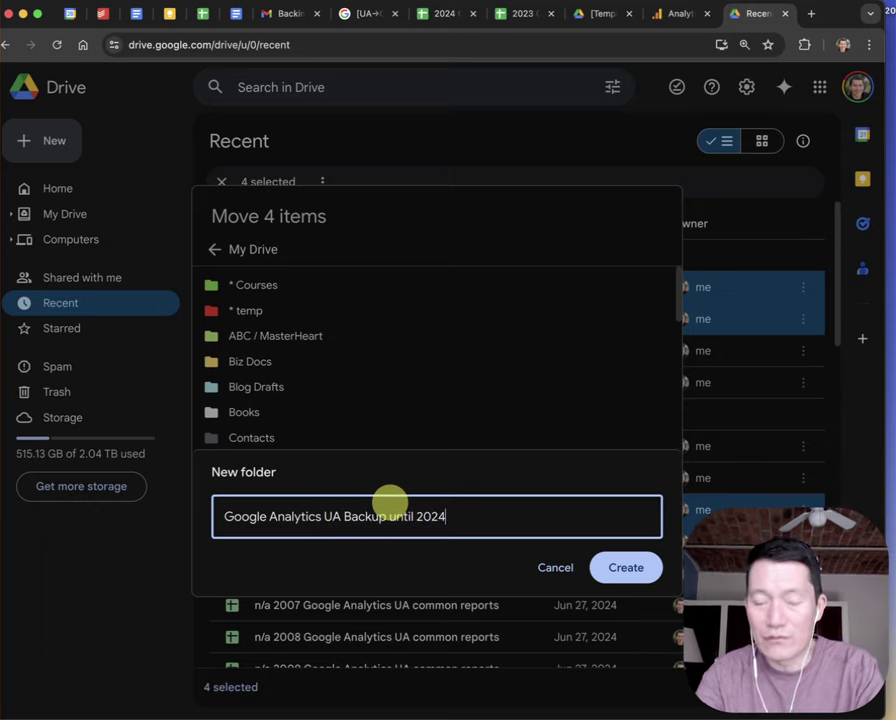
pyautogui.click(627, 569)
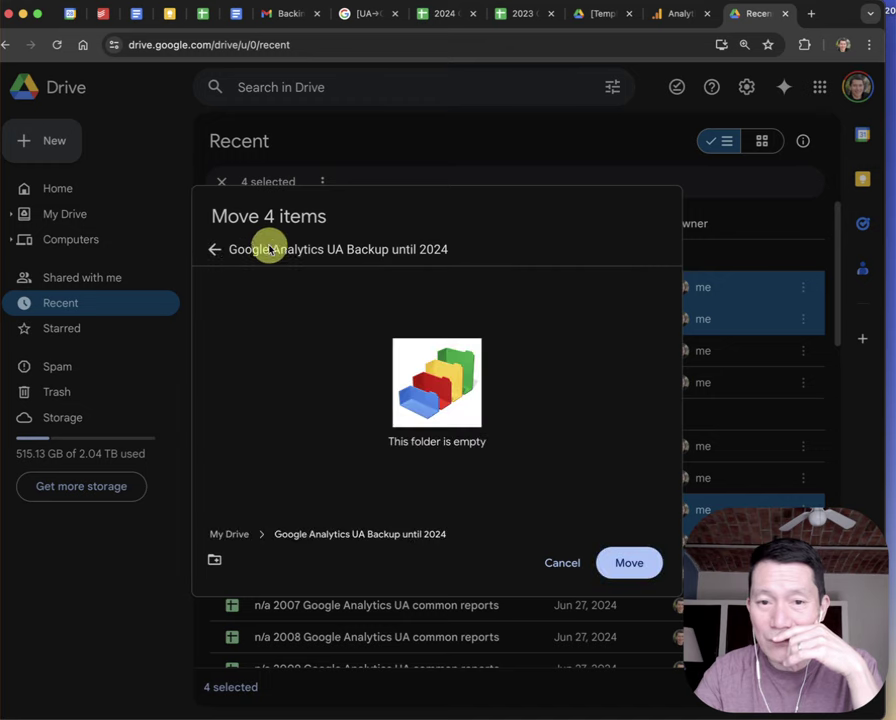
pyautogui.click(627, 564)
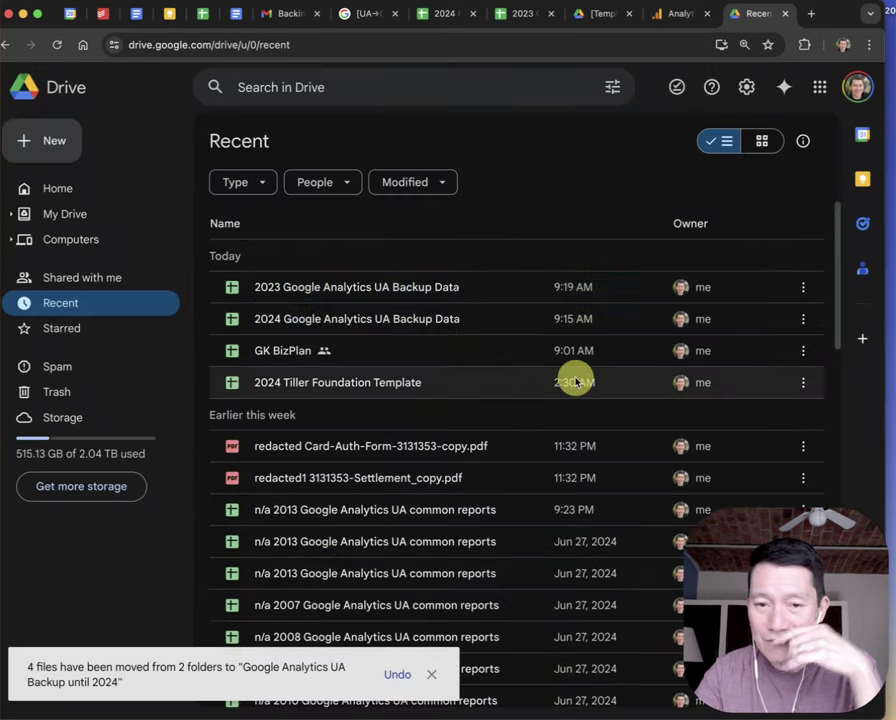
# Open the Google Analytics UA Backup until 2024 folder in My Drive to review the moved files.
pyautogui.click(60, 214)
pyautogui.scroll(-1, 336, 340)
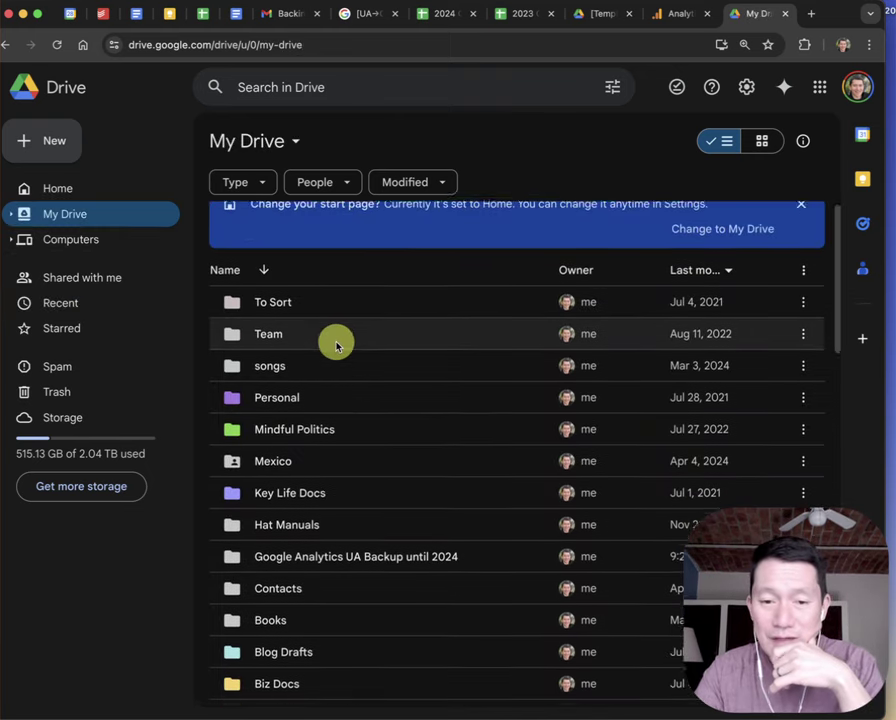
pyautogui.doubleClick(384, 533)
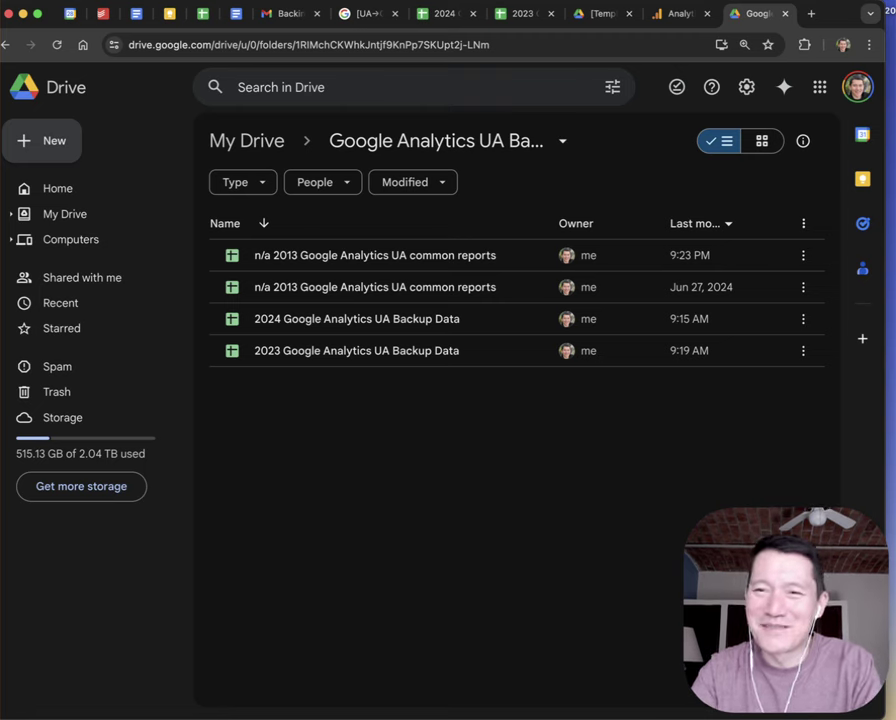
pyautogui.click(800, 0)
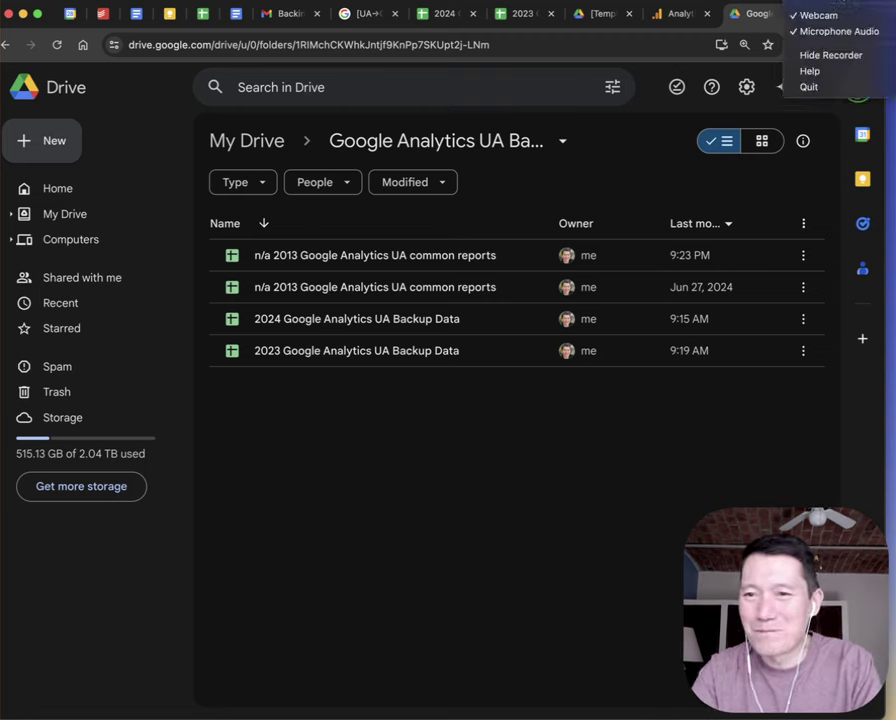